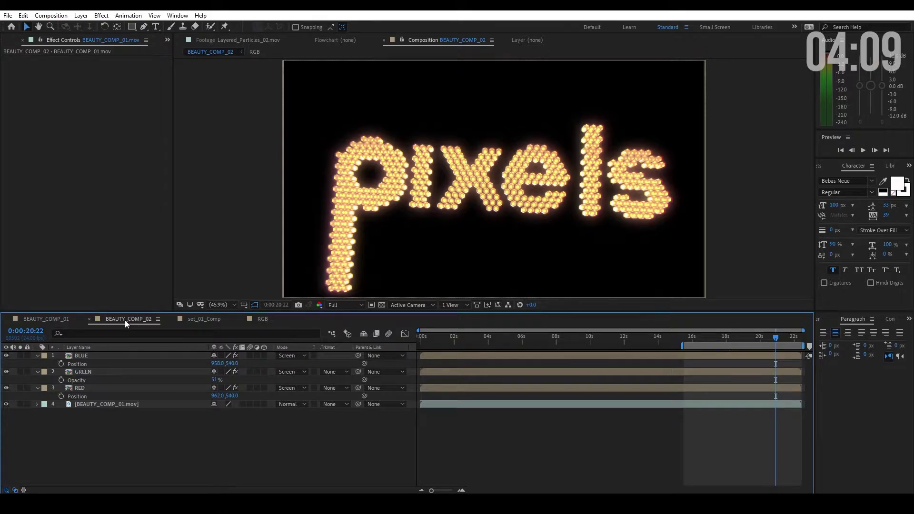
# Create a new composition from the BEAUTY_COMP_01.mov footage and move the current time to 0:00:20:04.
pyautogui.hotkey('ctrl', '0')
pyautogui.scroll(4, 47, 269)
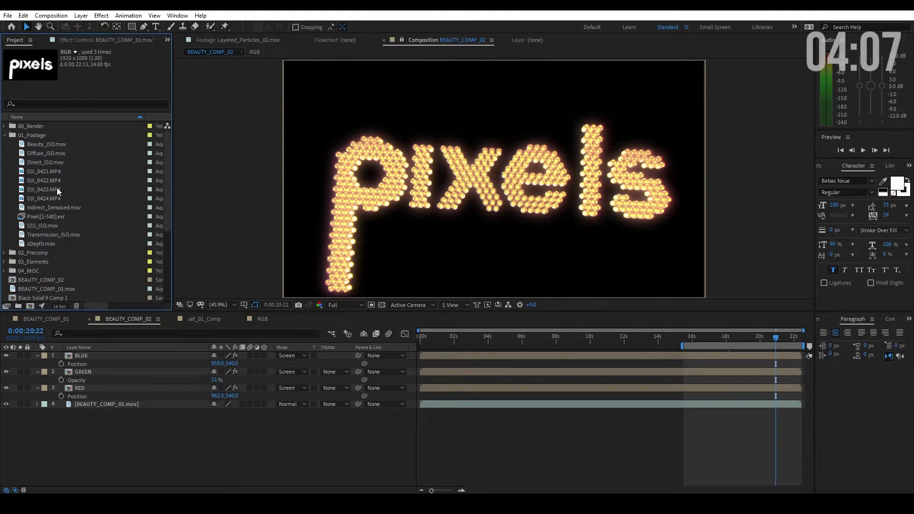
pyautogui.scroll(-4, 105, 182)
pyautogui.moveTo(55, 189); pyautogui.dragTo(30, 306)
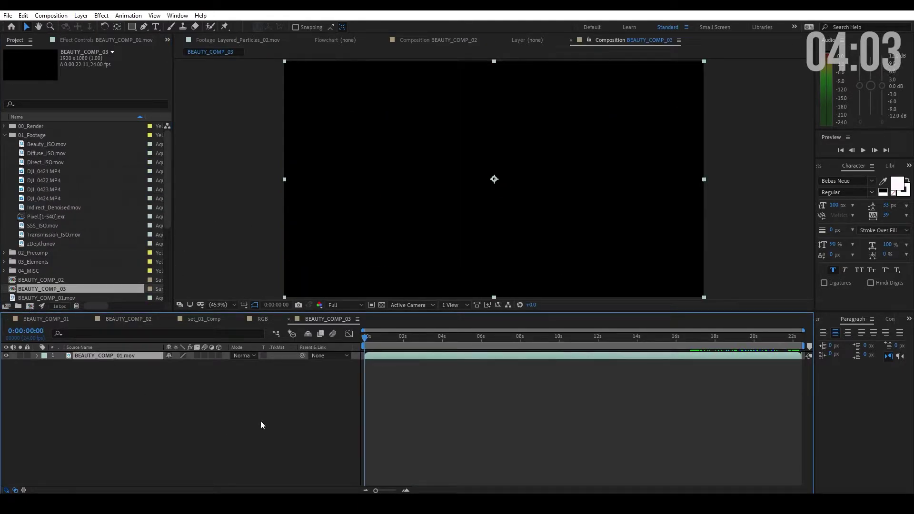
pyautogui.moveTo(511, 338); pyautogui.dragTo(743, 337)
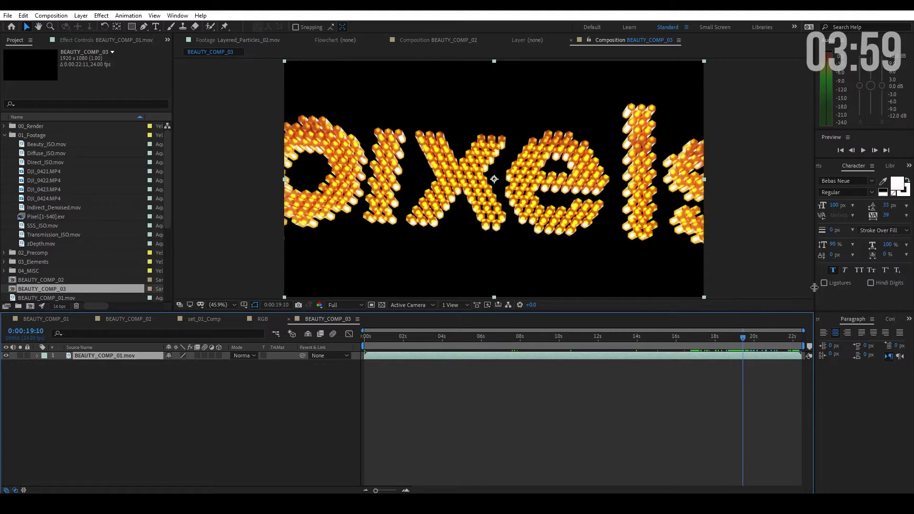
pyautogui.click(756, 337)
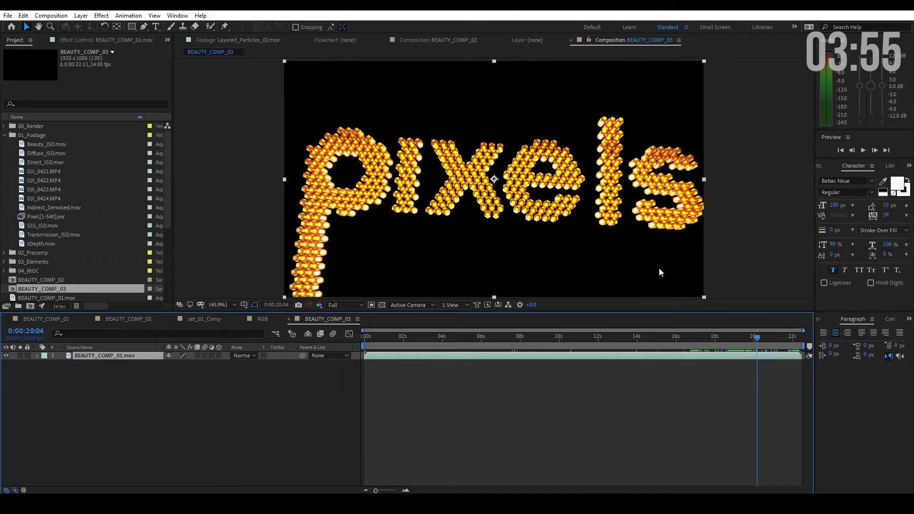
# Duplicate the BEAUTY_COMP_01.mov layer and apply a Tint effect to the upper copy.
pyautogui.click(141, 420)
pyautogui.click(121, 358)
pyautogui.hotkey('ctrl', 'd')
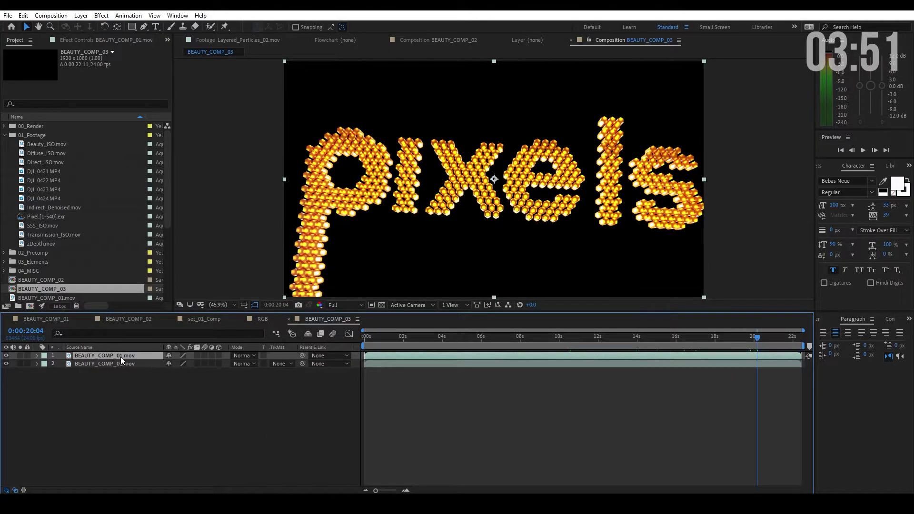
pyautogui.hotkey('ctrl', 'space')
pyautogui.write('tint')
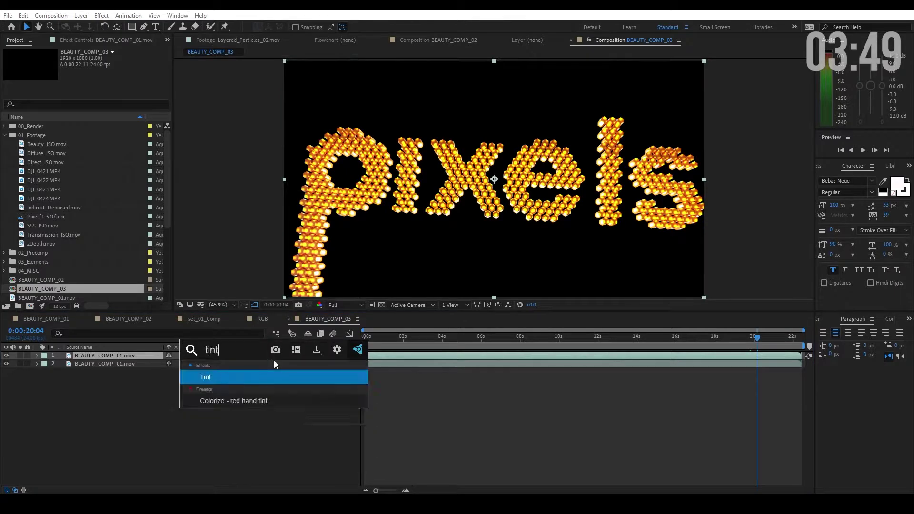
pyautogui.press('Return')
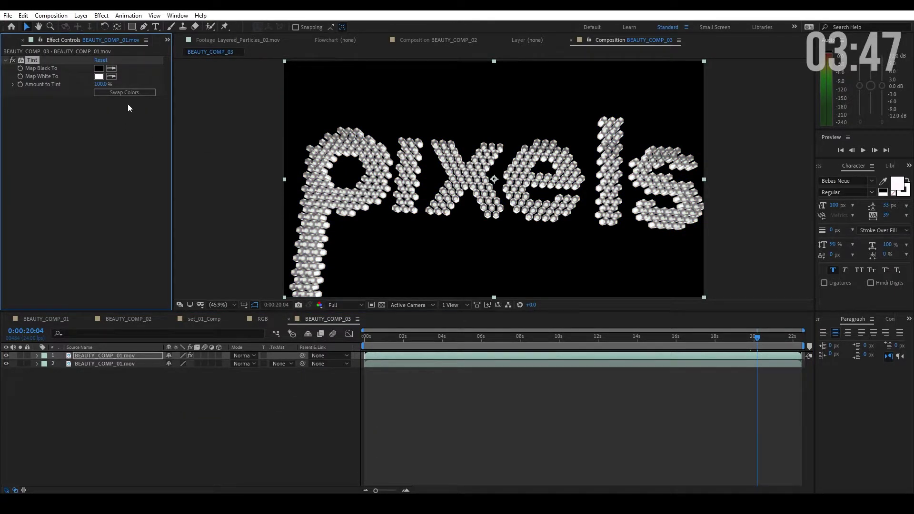
# Apply Levels to the tinted layer, lowering Input White to about 16063 and Gamma to about 0.89, checking around 0:00:17:21.
pyautogui.click(111, 355)
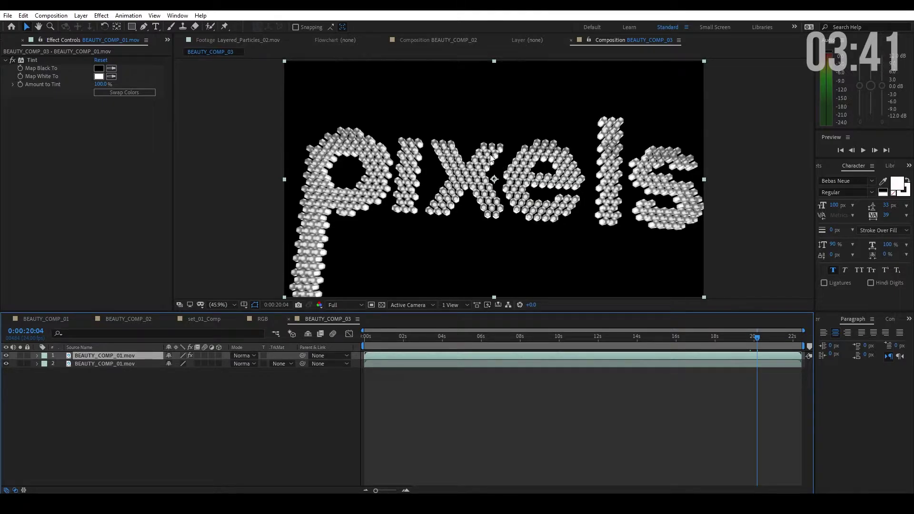
pyautogui.hotkey('ctrl', 'space')
pyautogui.write('lev')
pyautogui.press('Return')
pyautogui.moveTo(149, 162); pyautogui.dragTo(65, 154)
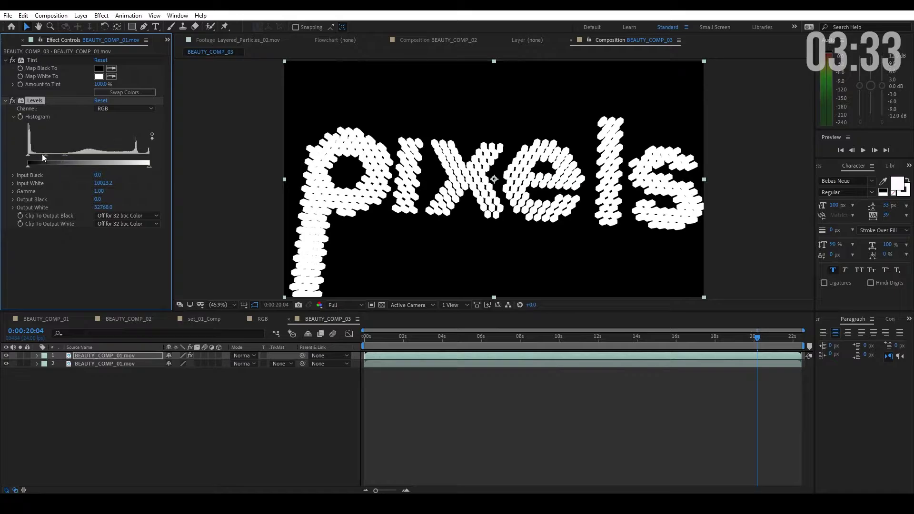
pyautogui.moveTo(42, 156); pyautogui.dragTo(41, 156)
pyautogui.moveTo(566, 337); pyautogui.dragTo(714, 337)
pyautogui.moveTo(65, 155)
pyautogui.mouseDown()
pyautogui.moveTo(108, 152)
pyautogui.moveTo(60, 156)
pyautogui.mouseUp()
# Pre-compose the tinted, levels-adjusted layer into a new composition named RGB.
pyautogui.click(116, 353)
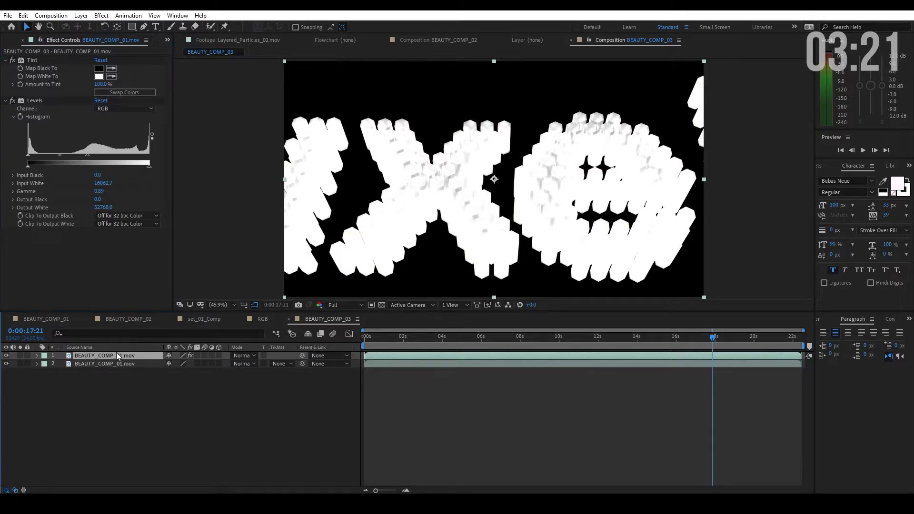
pyautogui.hotkey('ctrl', 'shift', 'c')
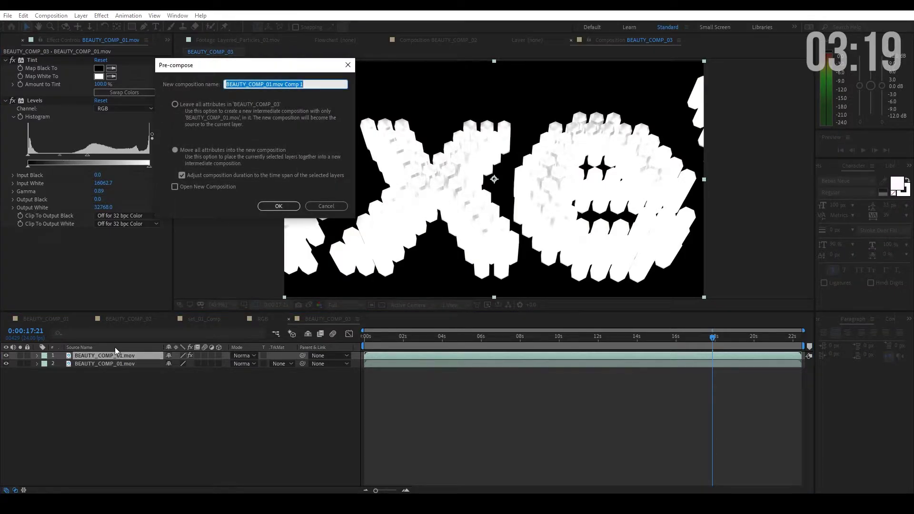
pyautogui.write('RGB')
pyautogui.press('Return')
# Apply Fast Box Blur to the RGB layer with a blur radius of 3 and Repeat Edge Pixels enabled.
pyautogui.hotkey('ctrl', 'space')
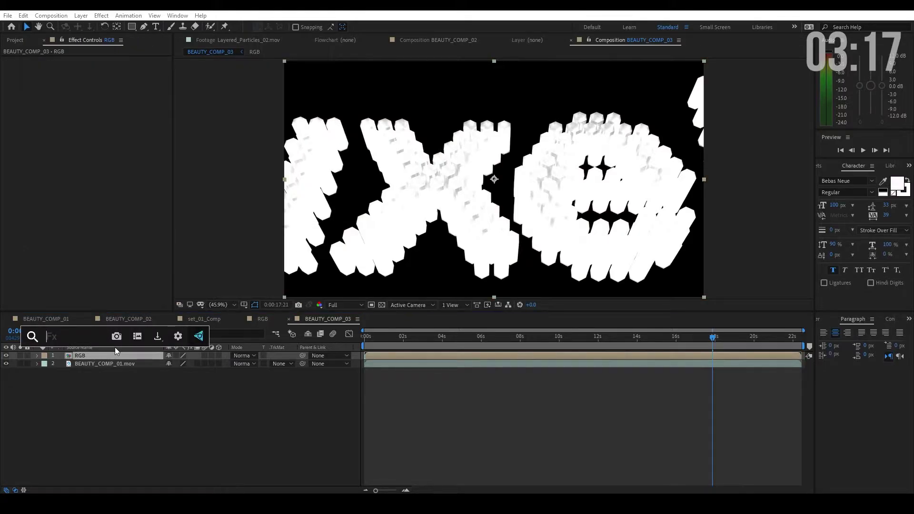
pyautogui.write('fast')
pyautogui.press('Return')
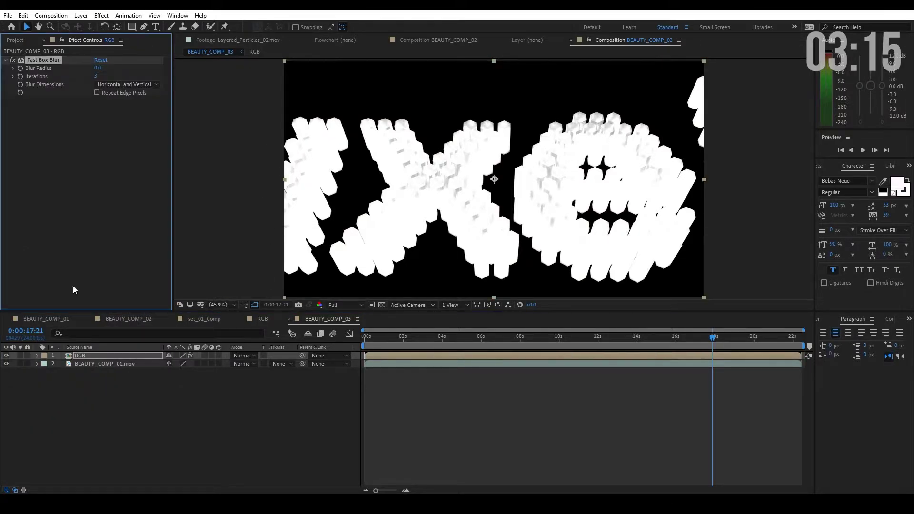
pyautogui.click(98, 69)
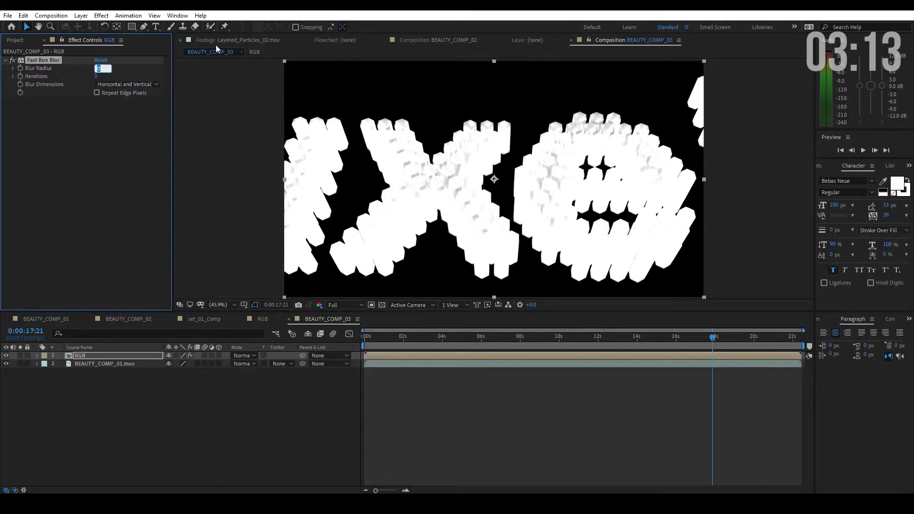
pyautogui.write('1')
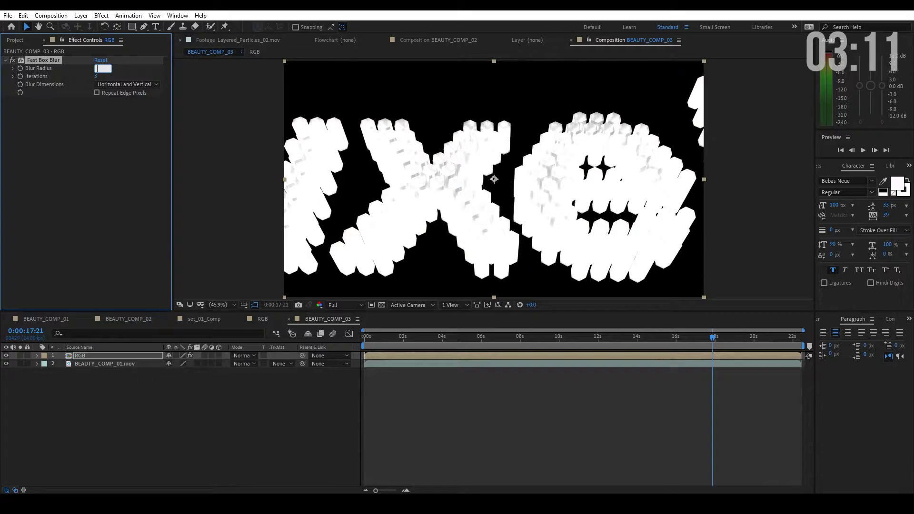
pyautogui.press('Return')
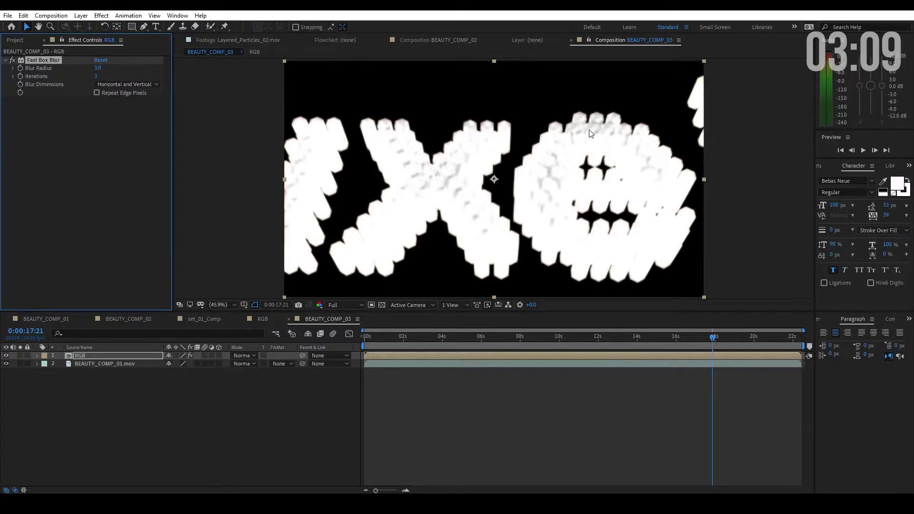
pyautogui.click(96, 92)
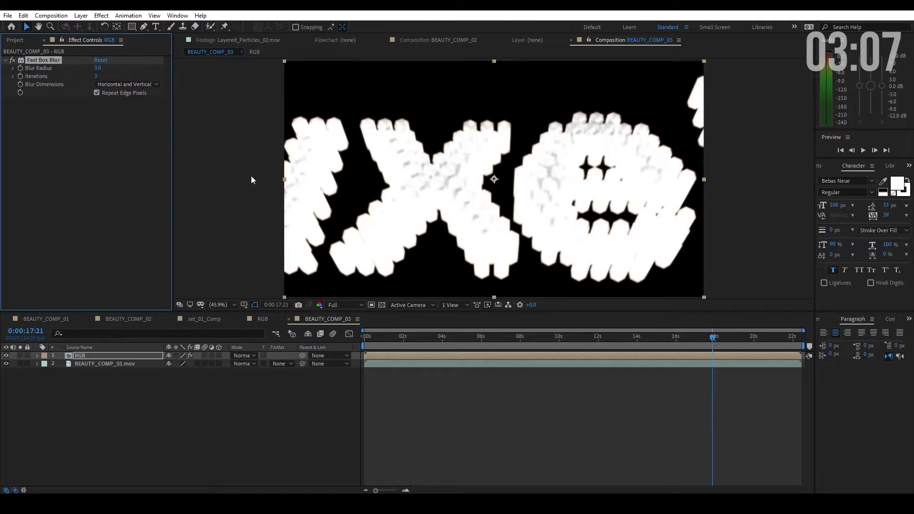
# Add a Tint effect to the RGB layer and map white to pure red (FF0000).
pyautogui.click(93, 355)
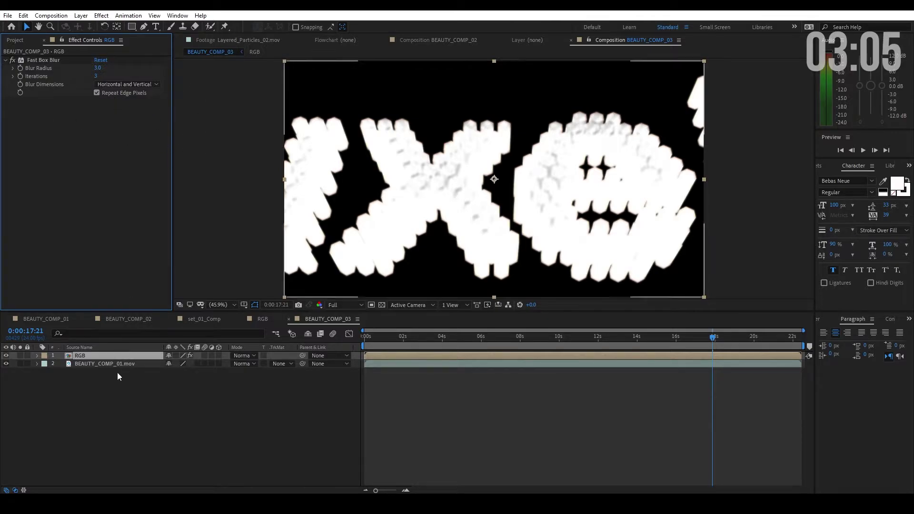
pyautogui.hotkey('ctrl', 'space')
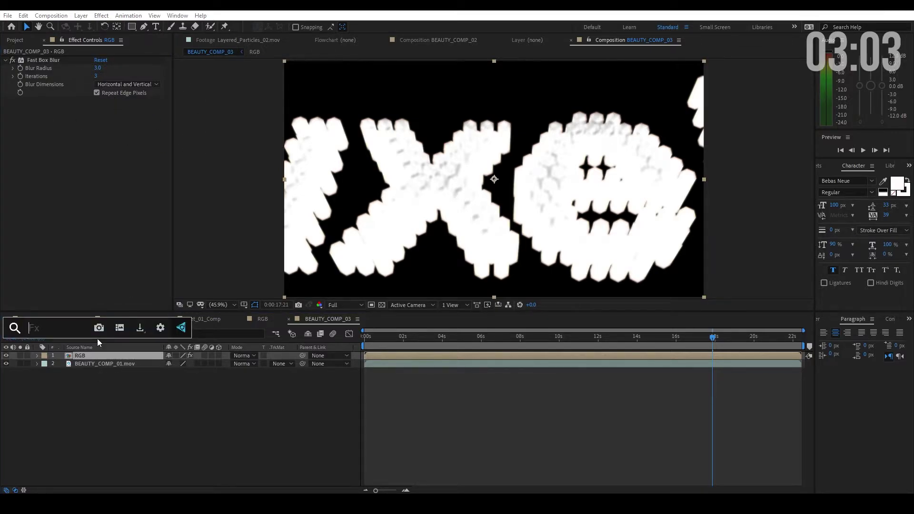
pyautogui.write('tint')
pyautogui.press('Return')
pyautogui.click(99, 117)
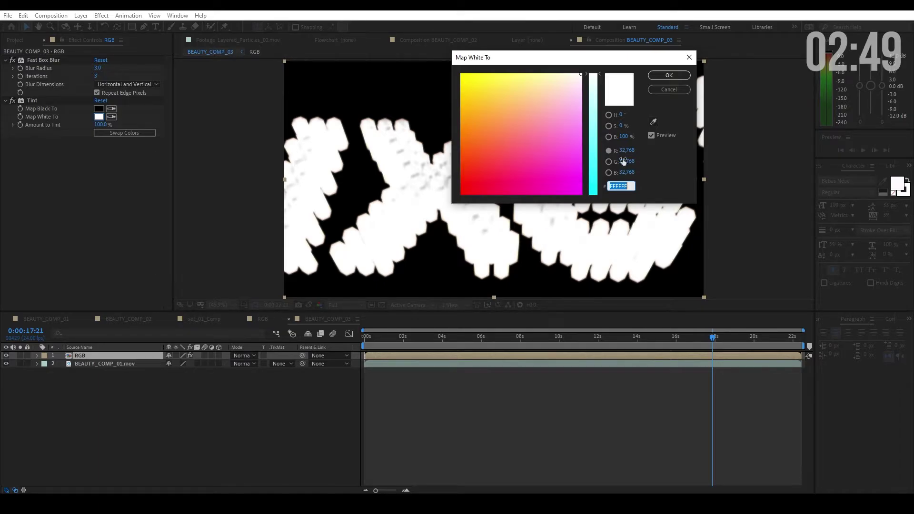
pyautogui.write('0')
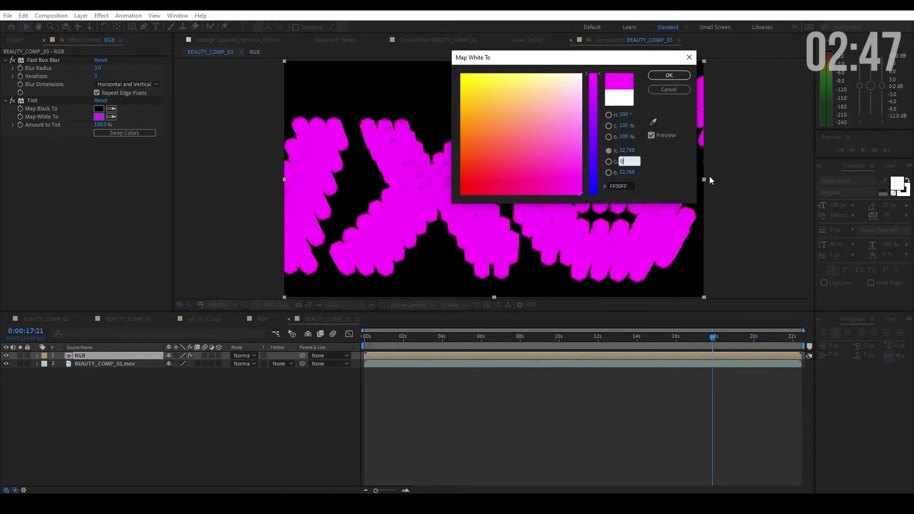
pyautogui.press('Tab')
pyautogui.write('0')
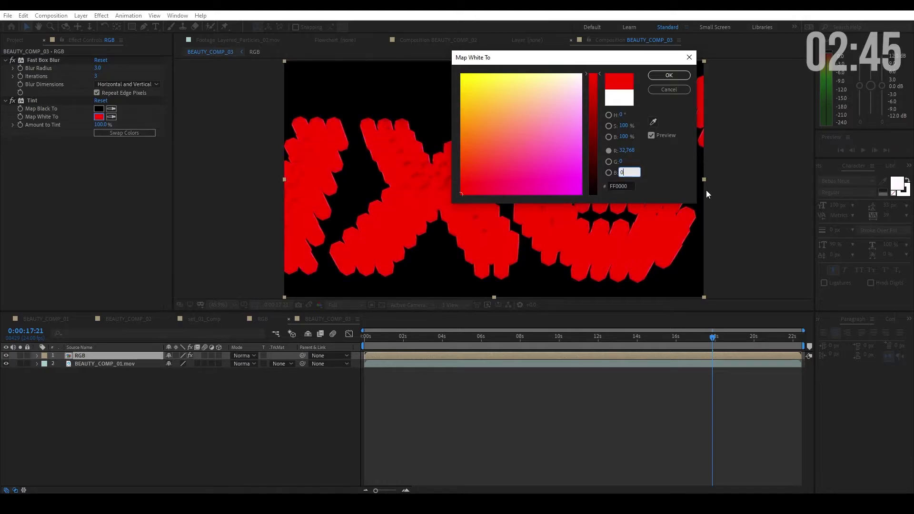
pyautogui.click(669, 75)
# Duplicate the red RGB layer and set the copy's Tint to map white to pure green (00FF00).
pyautogui.click(117, 333)
pyautogui.hotkey('ctrl', 'd')
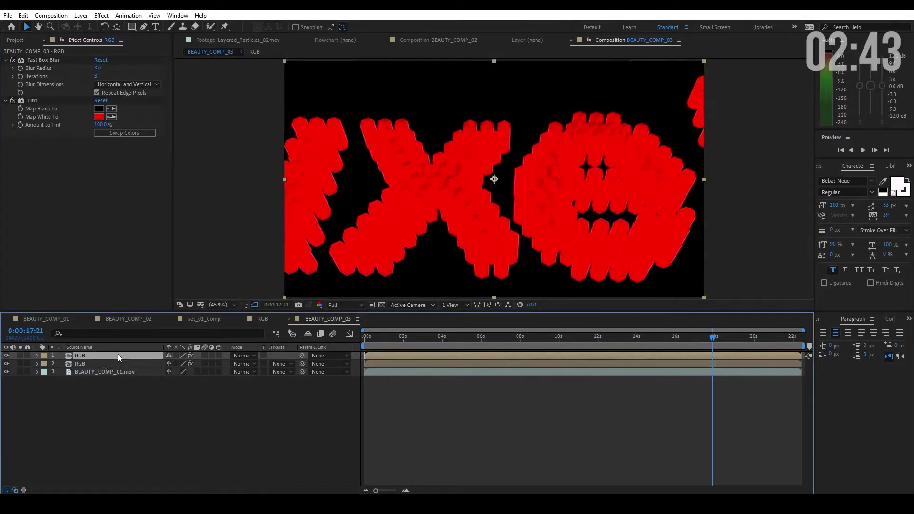
pyautogui.click(99, 116)
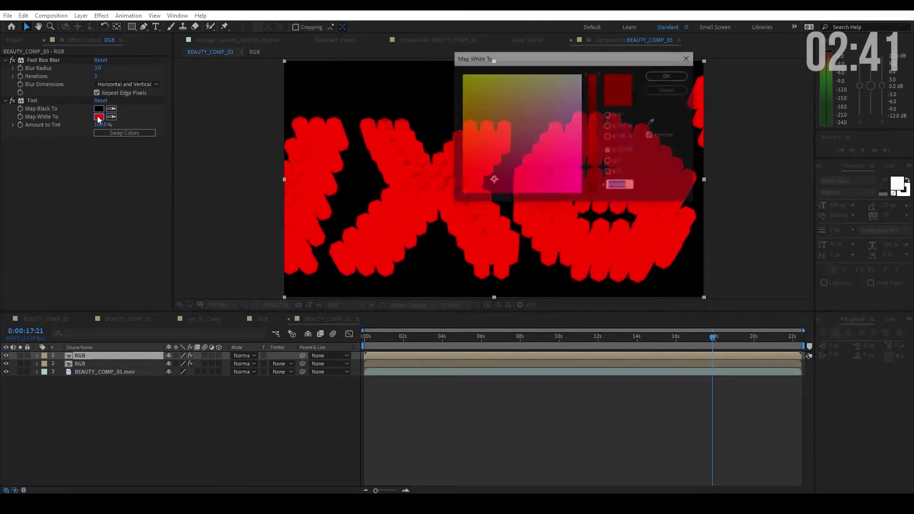
pyautogui.click(627, 151)
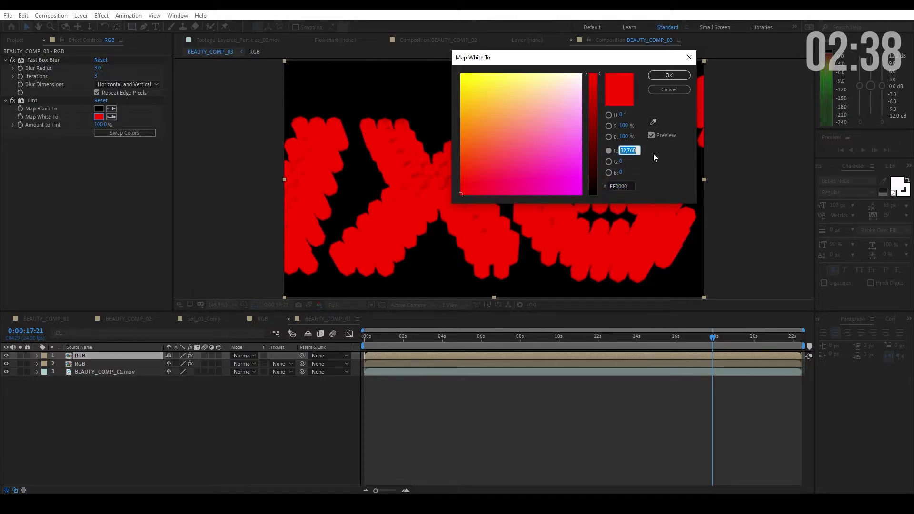
pyautogui.click(614, 161)
pyautogui.click(622, 161)
pyautogui.hotkey('ctrl', 'v')
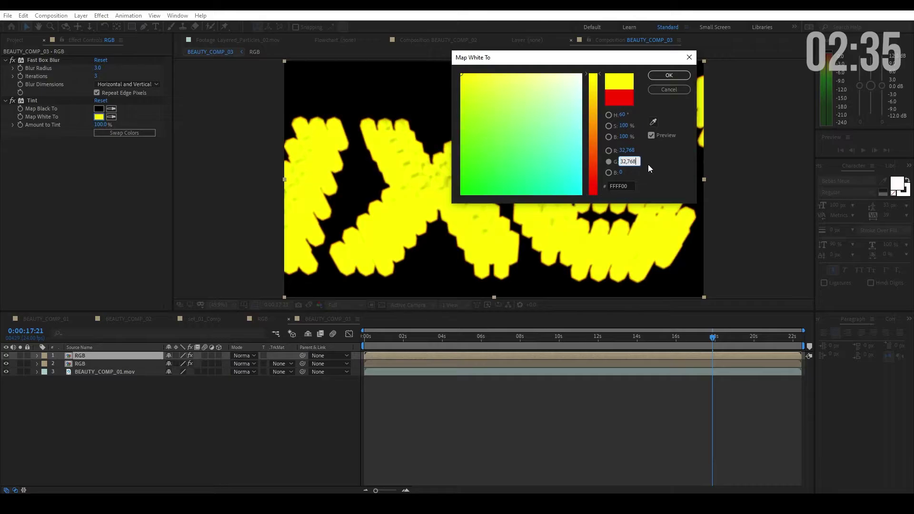
pyautogui.click(626, 150)
pyautogui.write('0')
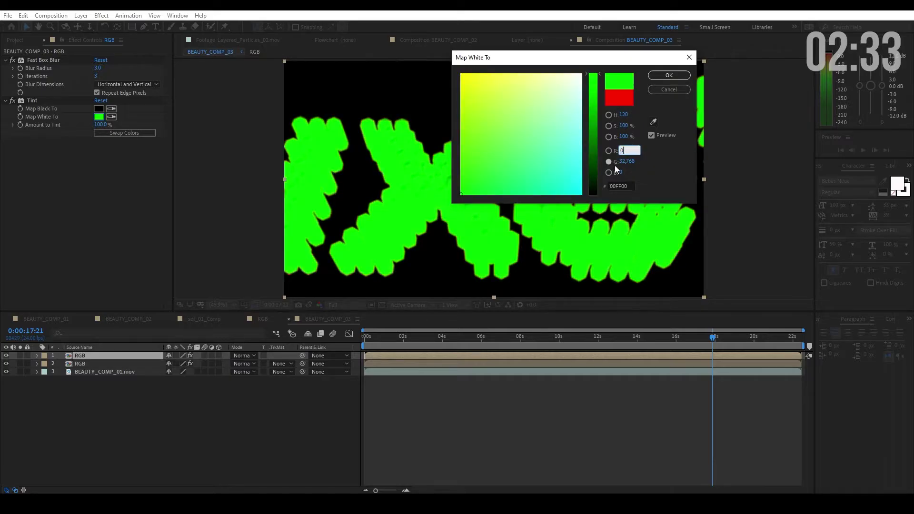
pyautogui.click(669, 75)
# Duplicate the green RGB layer and set the copy's Tint to map white to pure blue, with B at 32768 and G cleared.
pyautogui.click(99, 351)
pyautogui.click(98, 356)
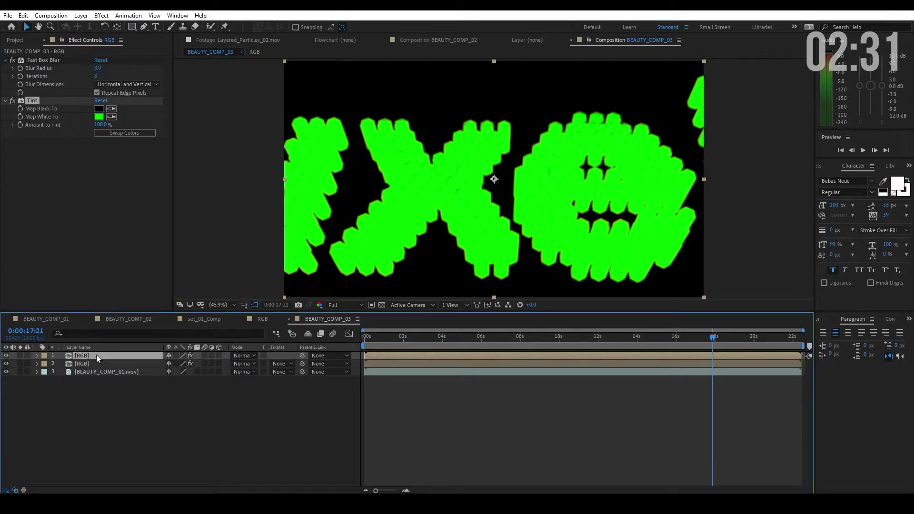
pyautogui.hotkey('ctrl', 'd')
pyautogui.click(100, 117)
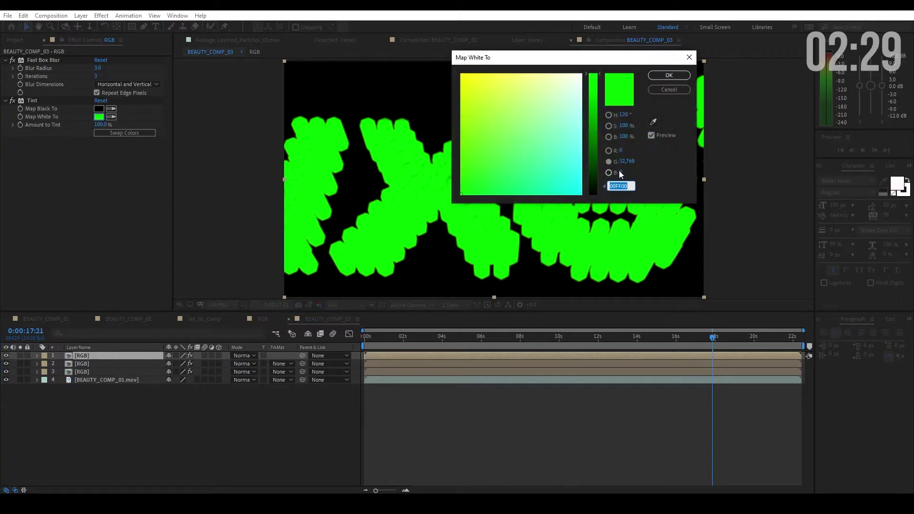
pyautogui.click(621, 172)
pyautogui.write('32768')
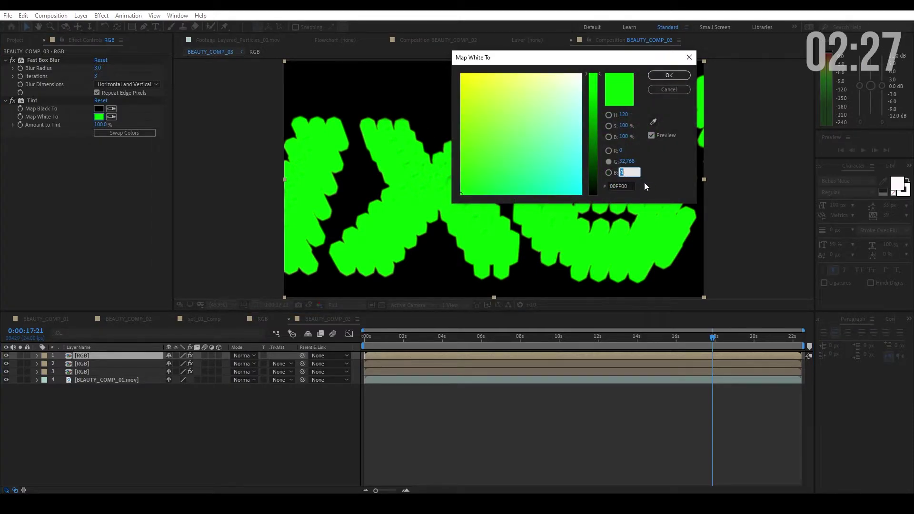
pyautogui.press('Return')
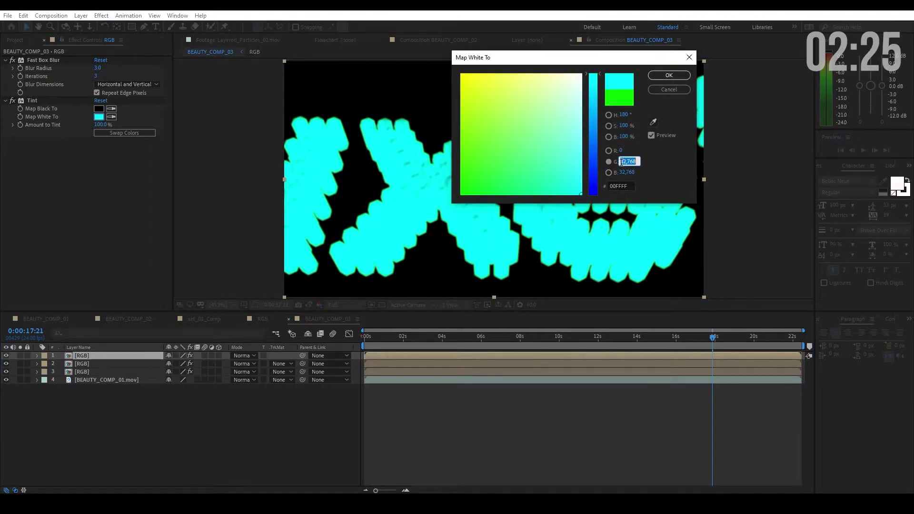
pyautogui.press('BackSpace')
pyautogui.click(669, 75)
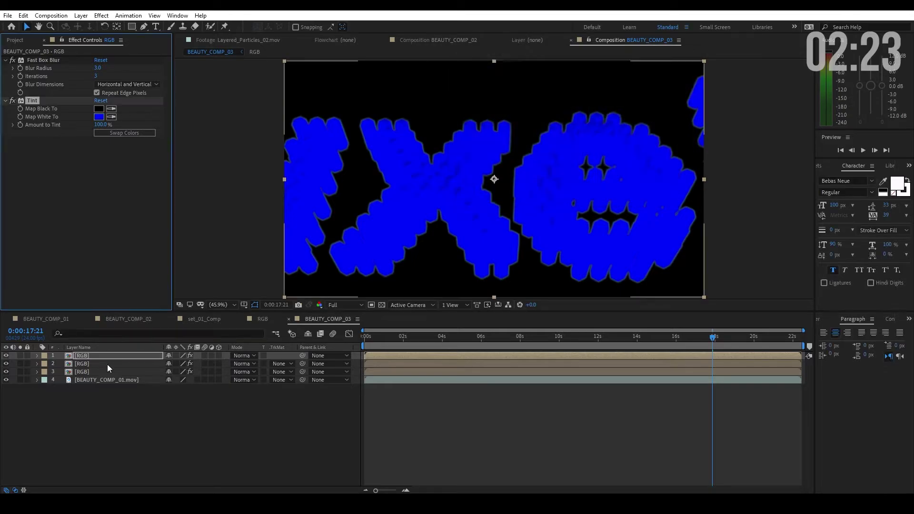
# Rename the three RGB layers Red, Green and Blue to match their tint colours.
pyautogui.click(96, 371)
pyautogui.press('Return')
pyautogui.write('Red')
pyautogui.press('Return')
pyautogui.click(93, 364)
pyautogui.press('Return')
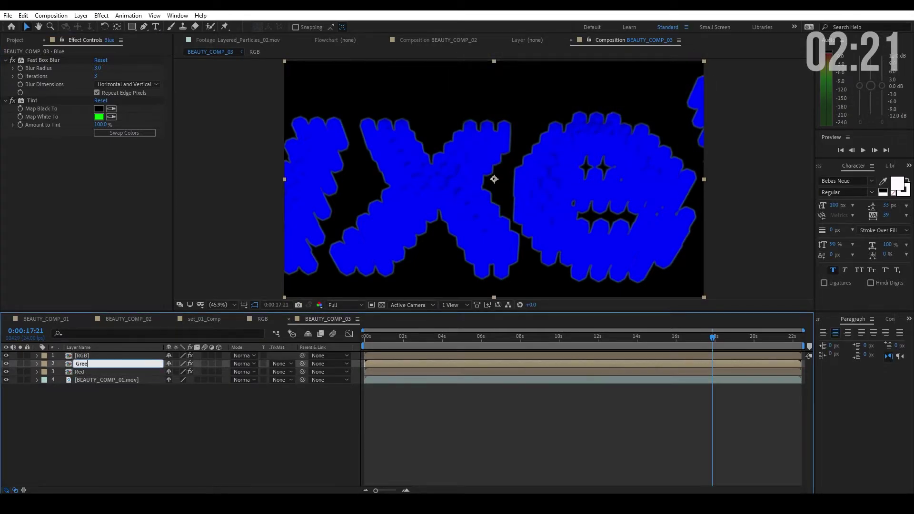
pyautogui.write('Green')
pyautogui.press('Return')
pyautogui.click(99, 357)
pyautogui.press('Return')
pyautogui.write('Blue')
pyautogui.press('Return')
# Solo the BEAUTY_COMP_01.mov layer and examine the edges of its pixel blocks up close at 200%.
pyautogui.scroll(8, 503, 245)
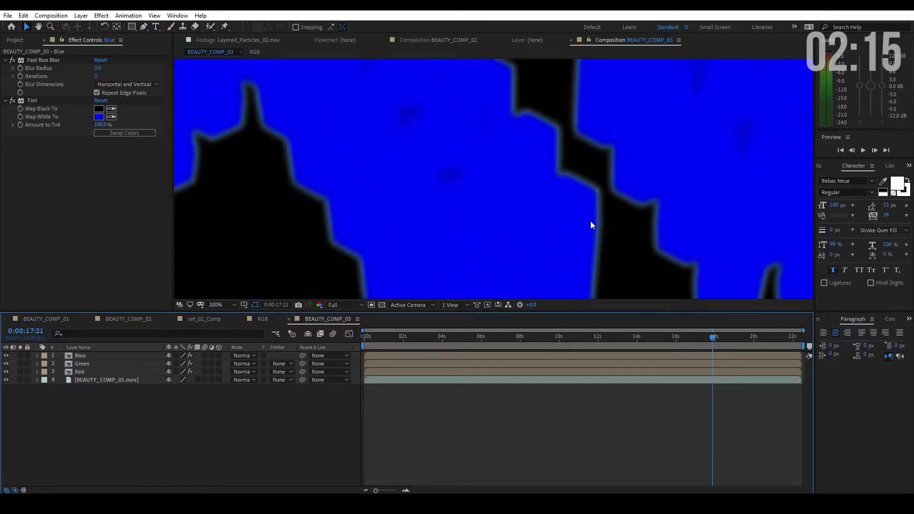
pyautogui.click(20, 380)
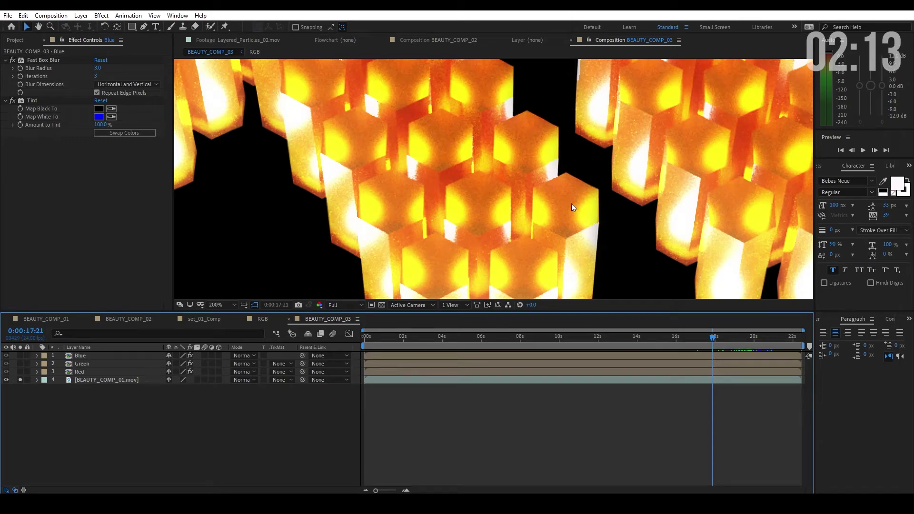
# End the solo of BEAUTY_COMP_01.mov and set the blending mode of the Red, Green and Blue layers to Screen.
pyautogui.click(20, 380)
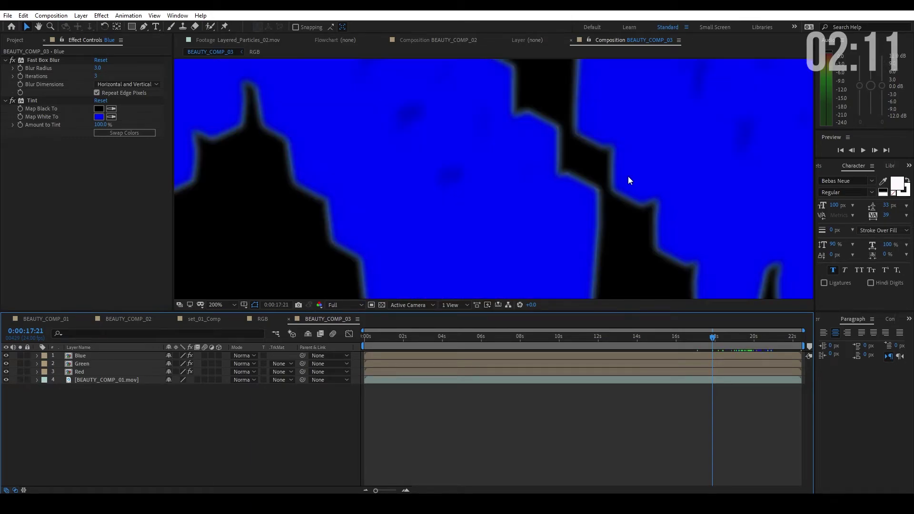
pyautogui.scroll(-4, 618, 176)
pyautogui.click(91, 372)
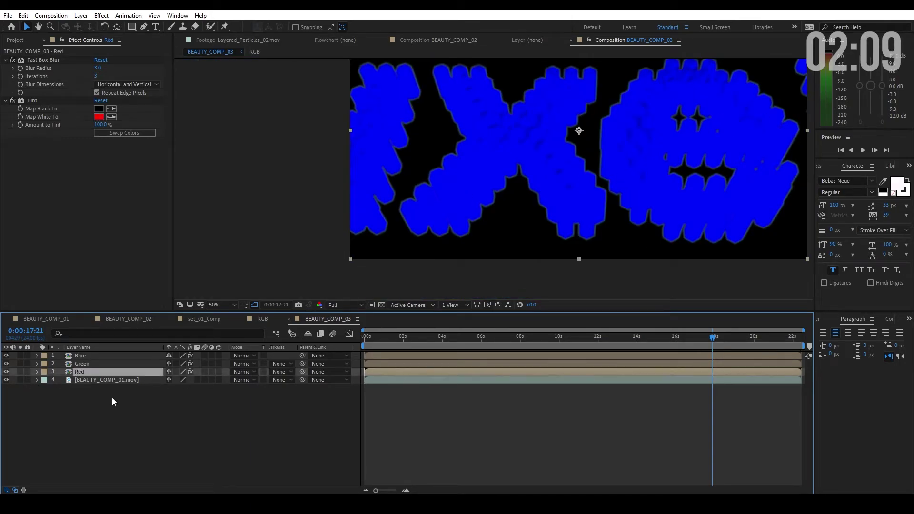
pyautogui.keyDown('shift'); pyautogui.click(100, 357); pyautogui.keyUp('shift')
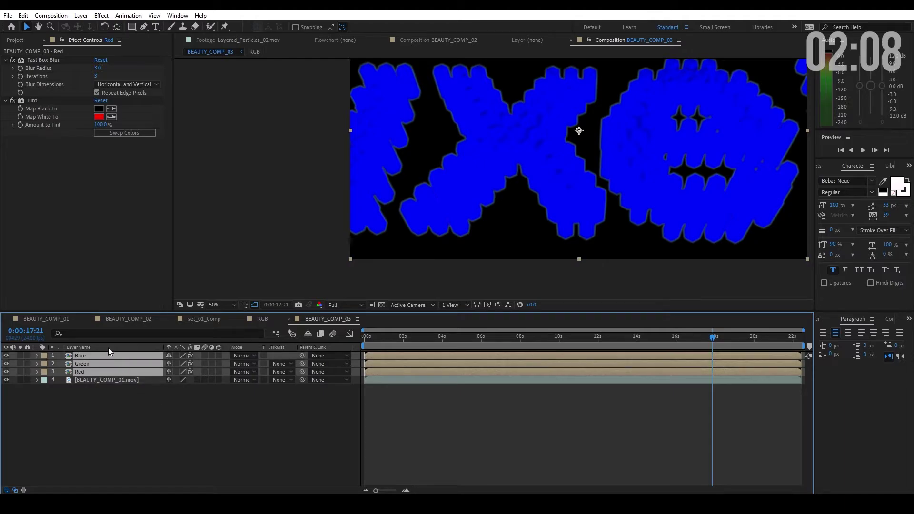
pyautogui.click(245, 356)
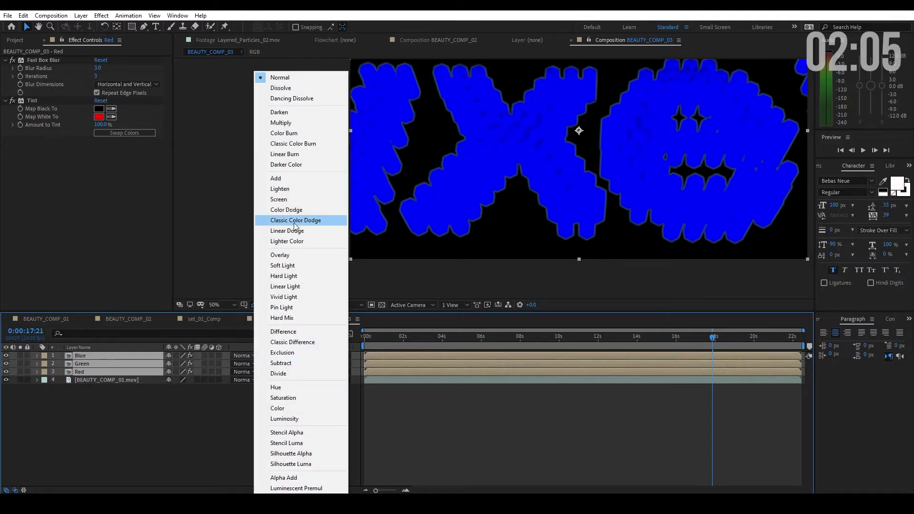
pyautogui.click(290, 191)
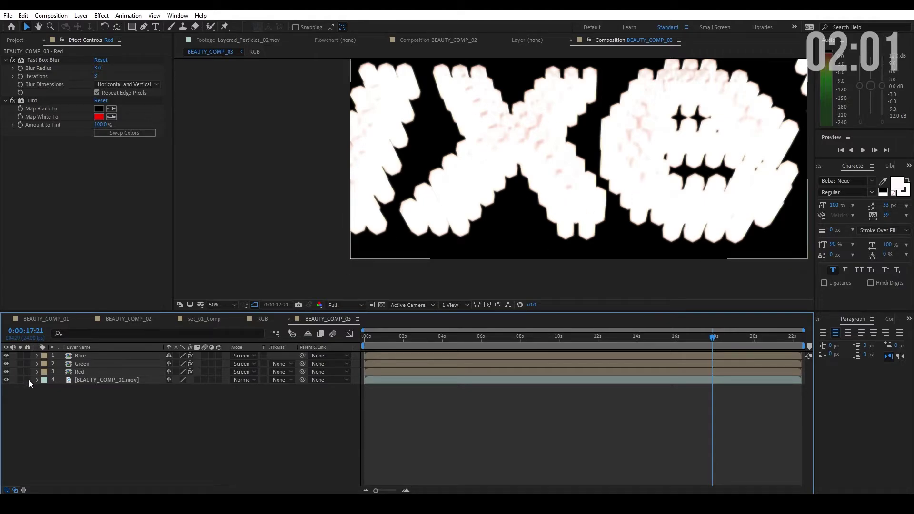
# Reveal the Opacity of the Red, Green and Blue layers and set Red's to 50%.
pyautogui.click(95, 373)
pyautogui.keyDown('shift'); pyautogui.click(79, 357); pyautogui.keyUp('shift')
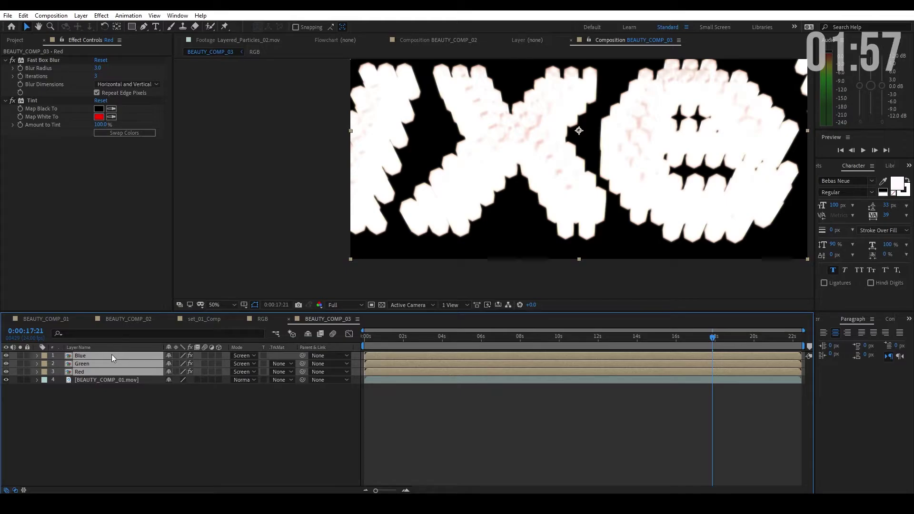
pyautogui.press('t')
pyautogui.click(135, 430)
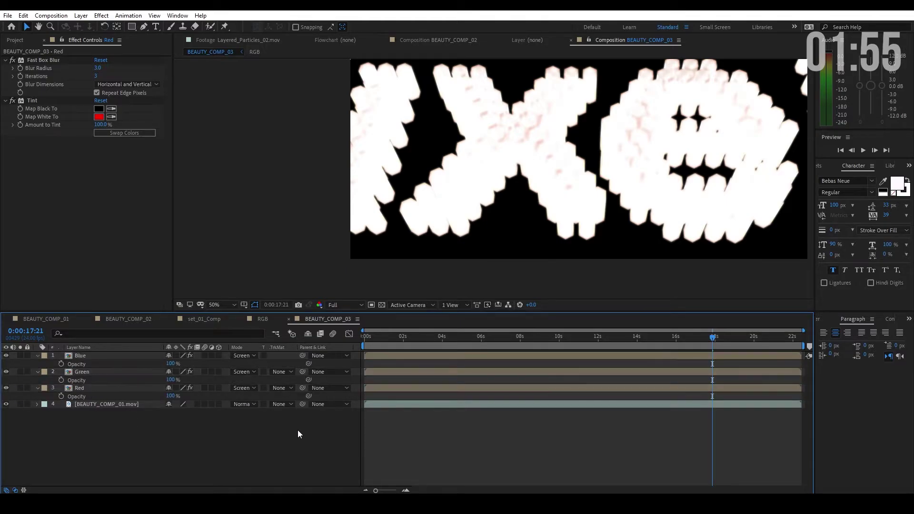
pyautogui.click(173, 396)
pyautogui.write('50')
pyautogui.press('Return')
# Set the Opacity of both the Green and Blue layers to 25%.
pyautogui.click(174, 379)
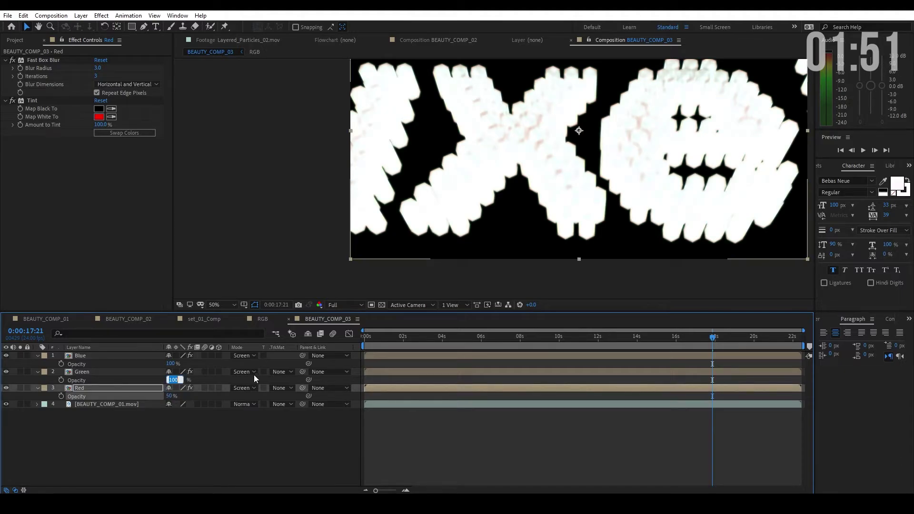
pyautogui.write('25')
pyautogui.press('Return')
pyautogui.click(170, 363)
pyautogui.write('25')
pyautogui.press('Return')
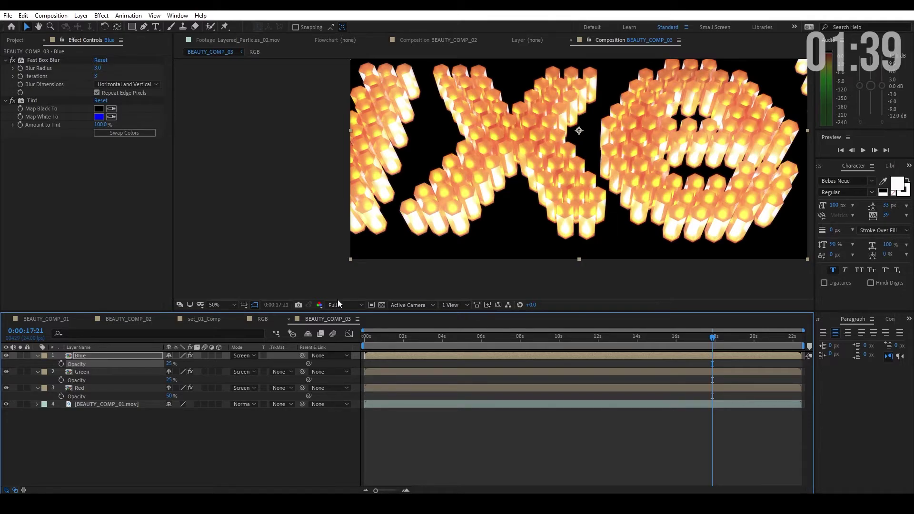
# Lock the BEAUTY_COMP_03 viewer and open the RGB precomp in a second composition viewer beside it.
pyautogui.doubleClick(98, 355)
pyautogui.click(588, 40)
pyautogui.middleClick(483, 39)
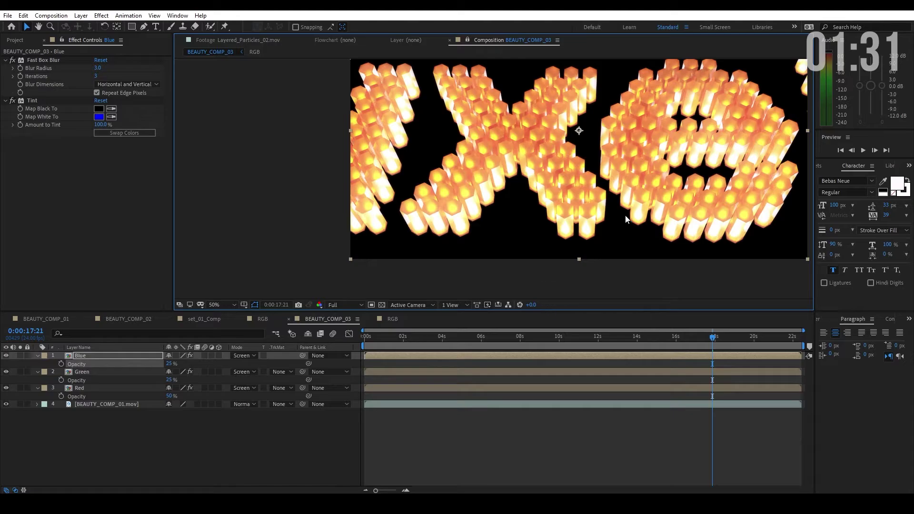
pyautogui.click(154, 15)
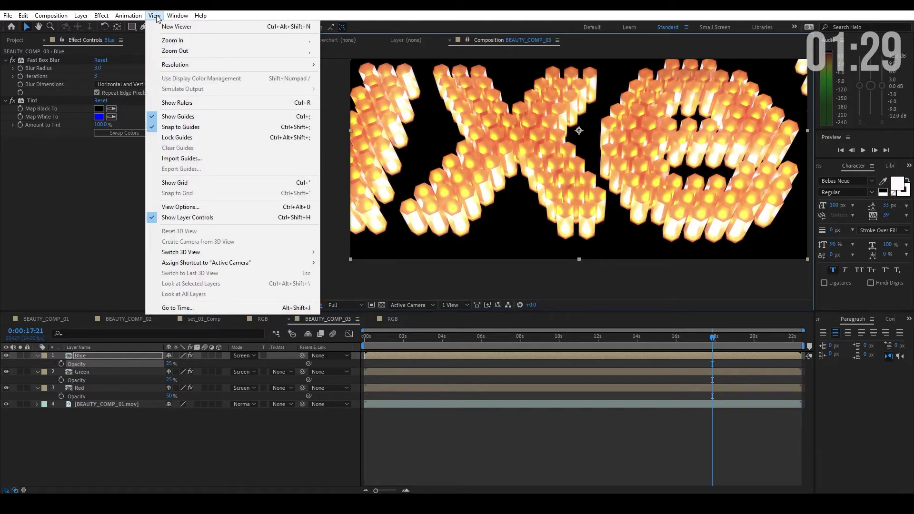
pyautogui.click(175, 27)
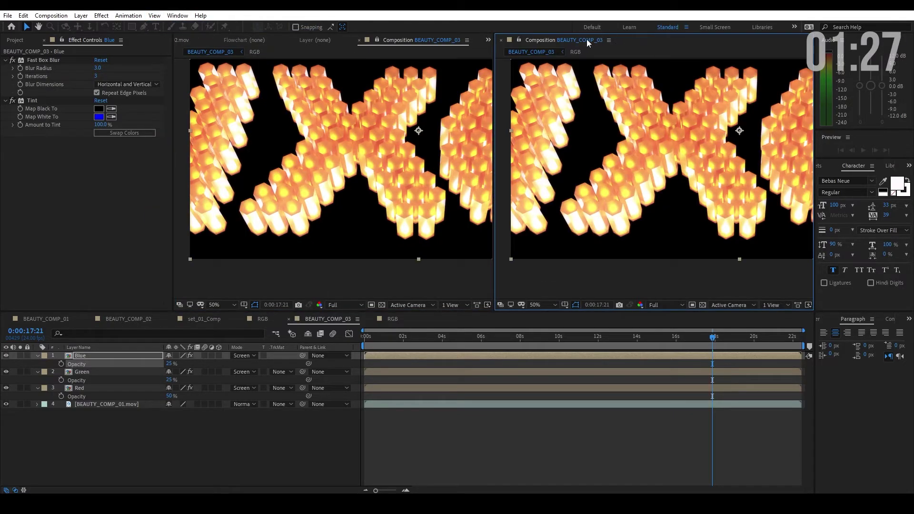
pyautogui.doubleClick(91, 356)
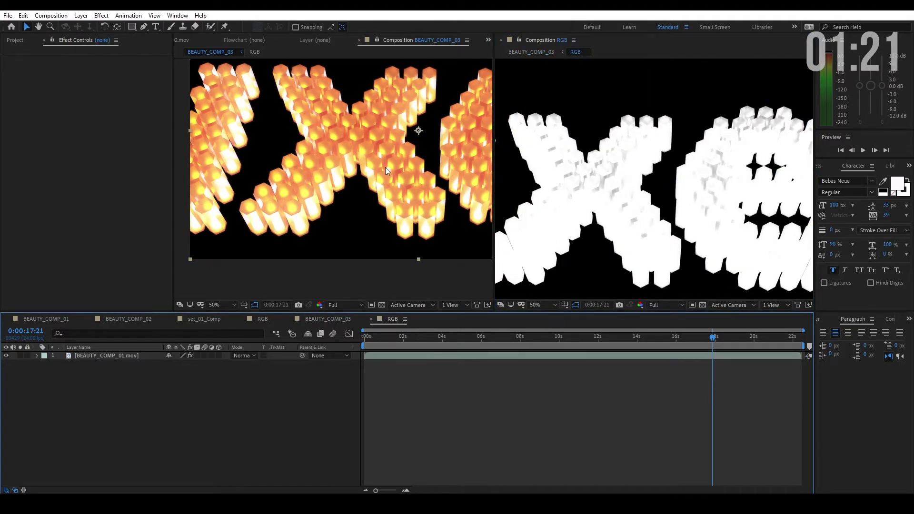
pyautogui.press(',')
# Add a Glow effect to BEAUTY_COMP_01.mov in the RGB comp with threshold 39.6%, radius 78 and intensity 1.5.
pyautogui.click(92, 355)
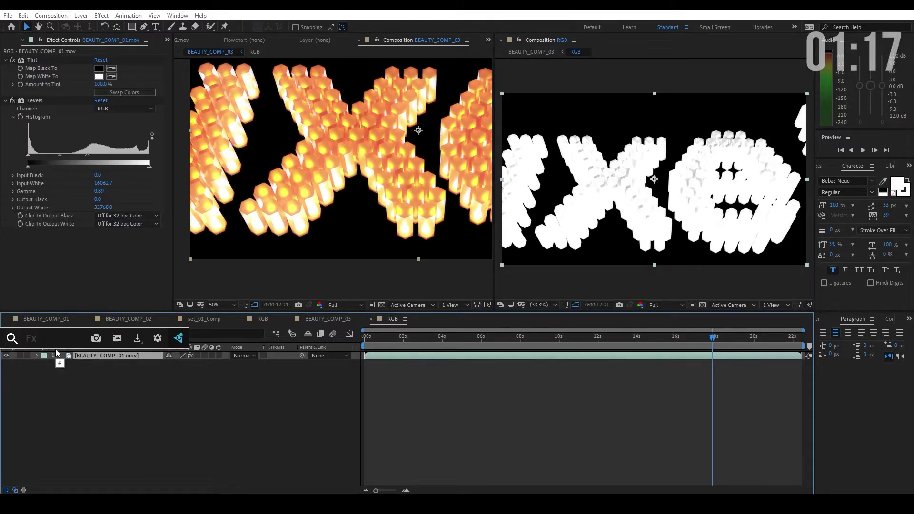
pyautogui.press('Return')
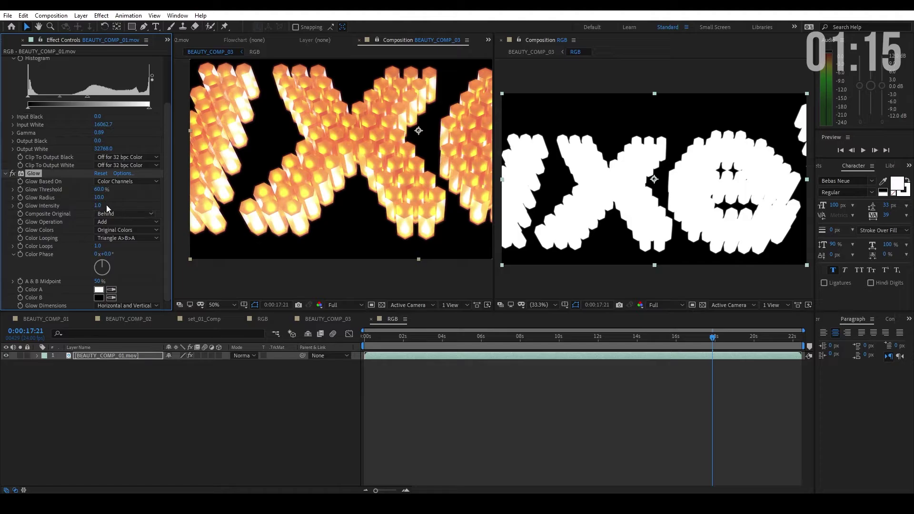
pyautogui.moveTo(100, 197)
pyautogui.mouseDown()
pyautogui.moveTo(125, 198)
pyautogui.moveTo(110, 206)
pyautogui.moveTo(101, 193)
pyautogui.mouseUp()
pyautogui.moveTo(90, 191); pyautogui.dragTo(99, 198)
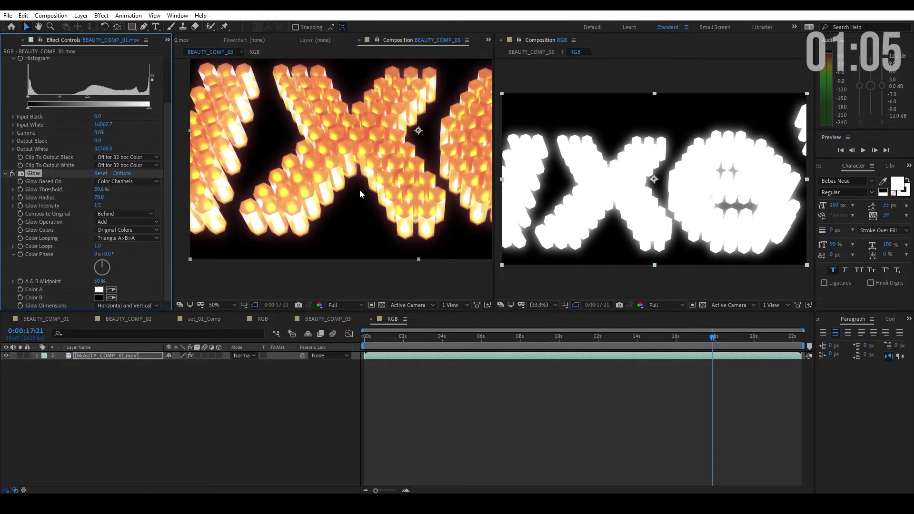
# Toggle the Glow effect off and on to compare its influence on the BEAUTY_COMP_03 composite.
pyautogui.scroll(3, 71, 190)
pyautogui.click(12, 233)
pyautogui.click(13, 233)
pyautogui.click(12, 233)
pyautogui.click(13, 233)
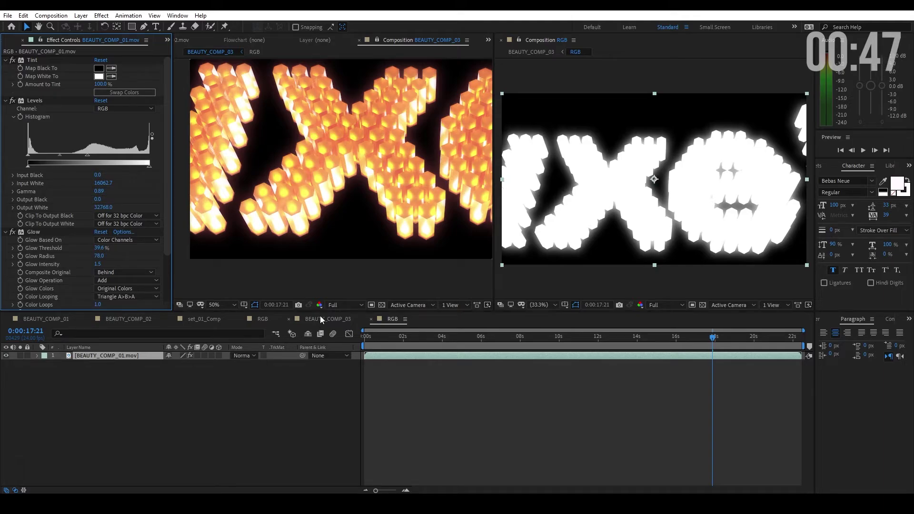
# Try a duplicate of the Glow effect on the RGB comp's footage layer and remove the copy.
pyautogui.click(33, 231)
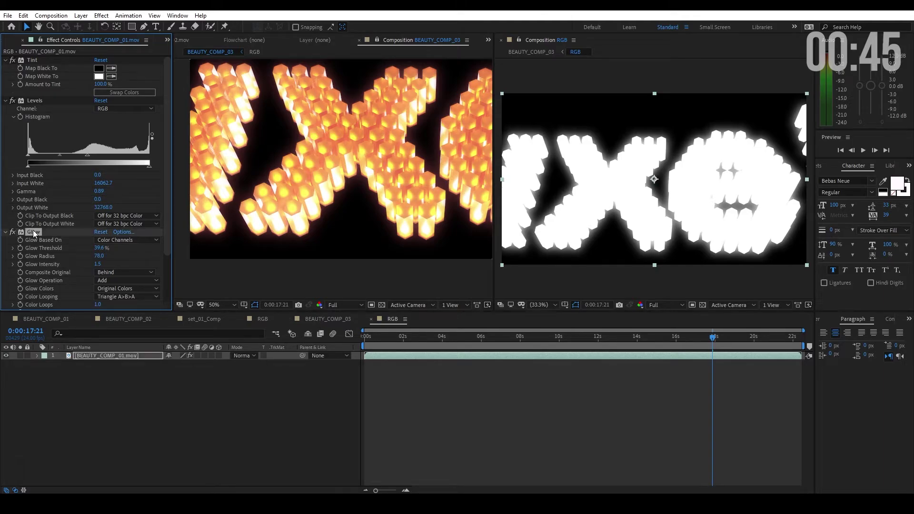
pyautogui.hotkey('ctrl', 'd')
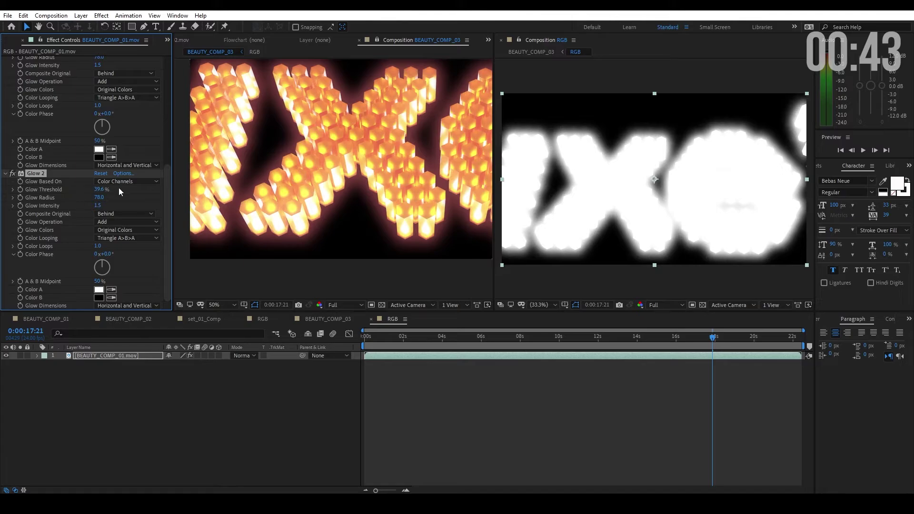
pyautogui.press('Delete')
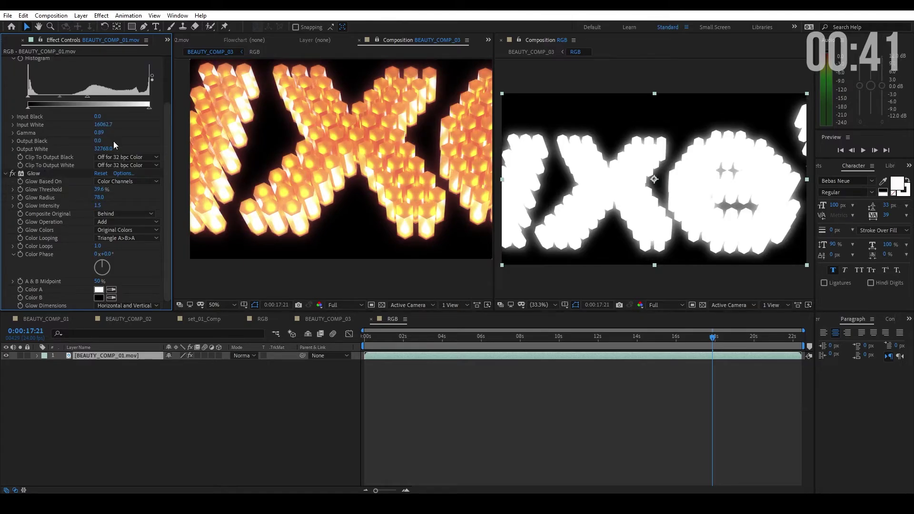
# Close the second composition viewer, return to BEAUTY_COMP_03 and collapse its layer properties.
pyautogui.click(388, 319)
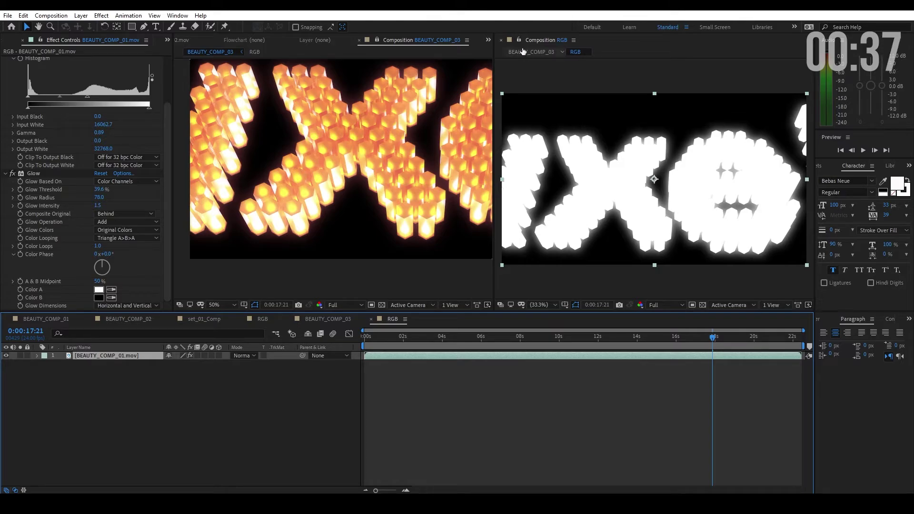
pyautogui.click(502, 39)
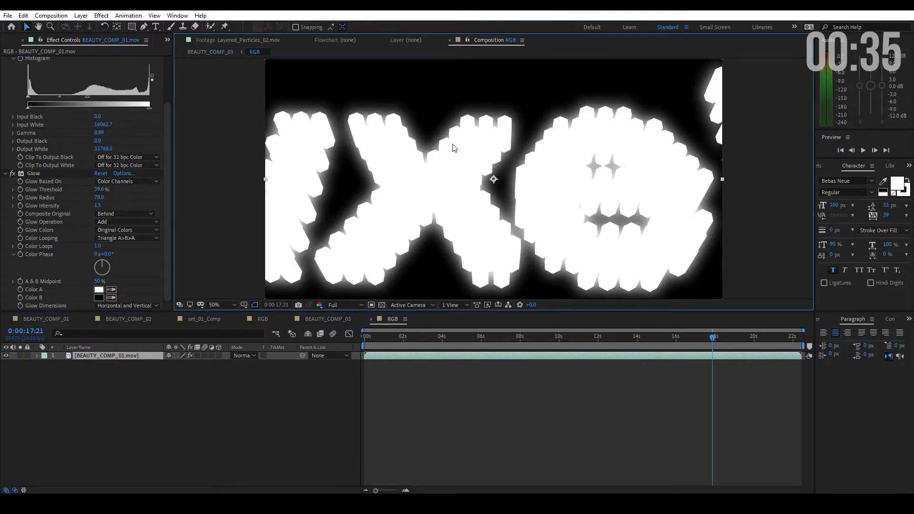
pyautogui.click(328, 319)
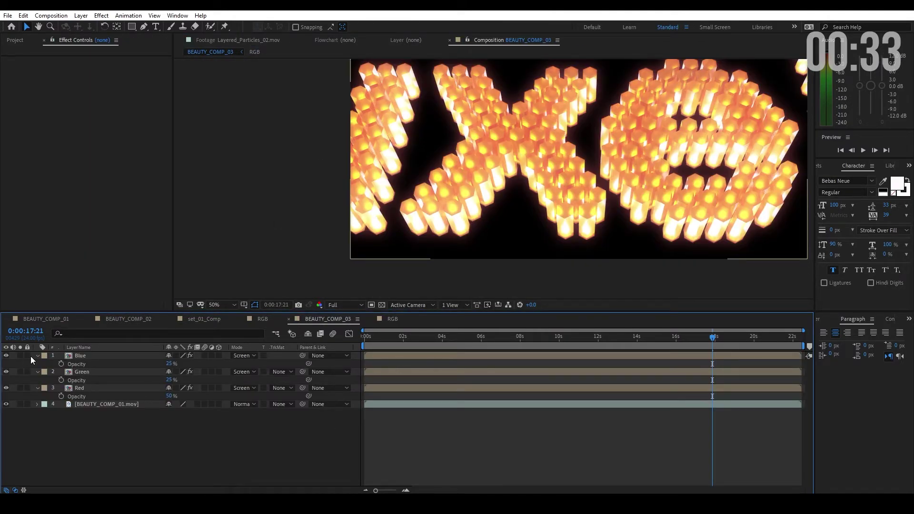
pyautogui.press('u')
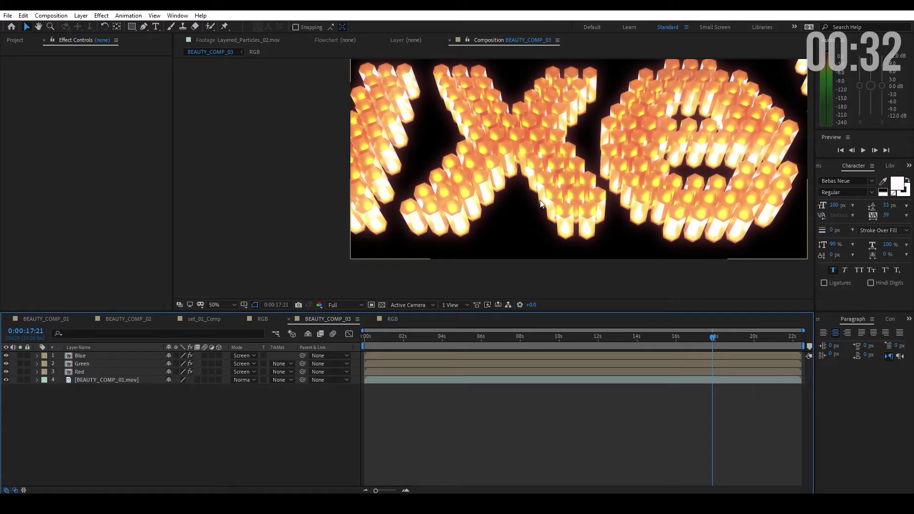
# Set the Red layer's Scale to 100.5%.
pyautogui.click(129, 372)
pyautogui.press('s')
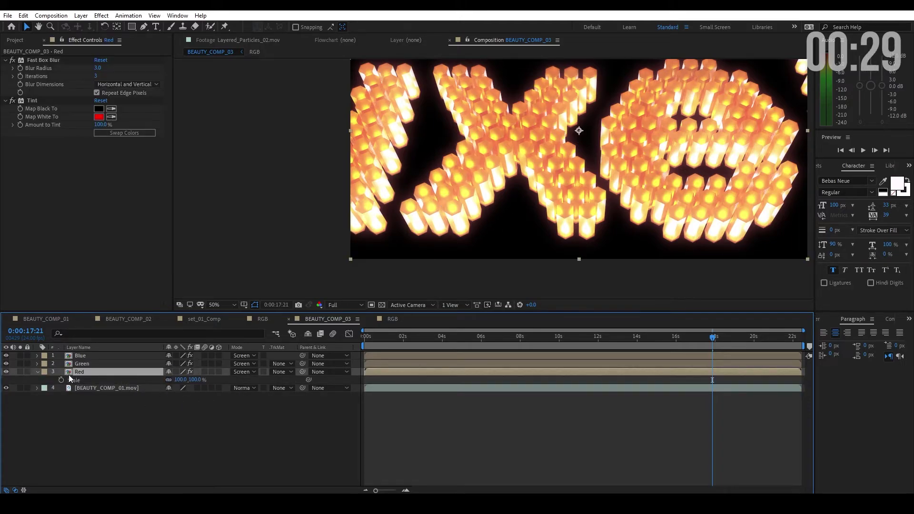
pyautogui.click(180, 379)
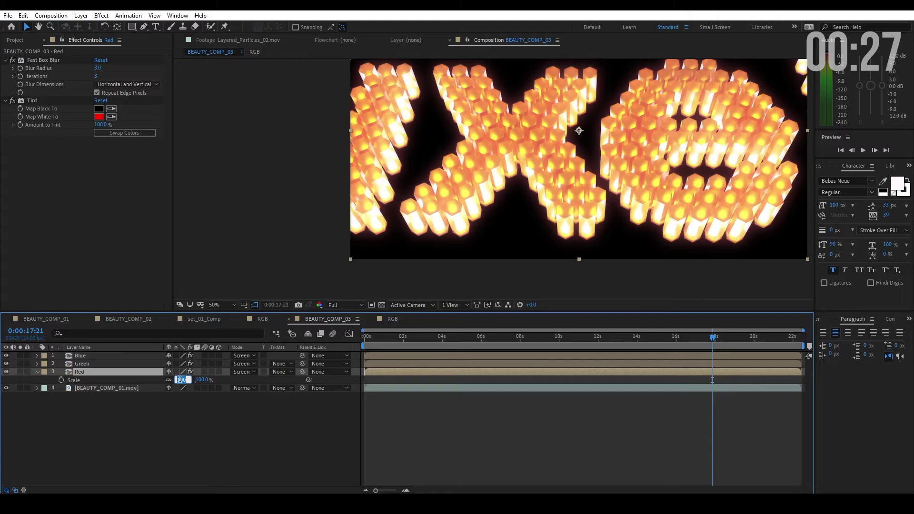
pyautogui.write('100.5')
pyautogui.press('Return')
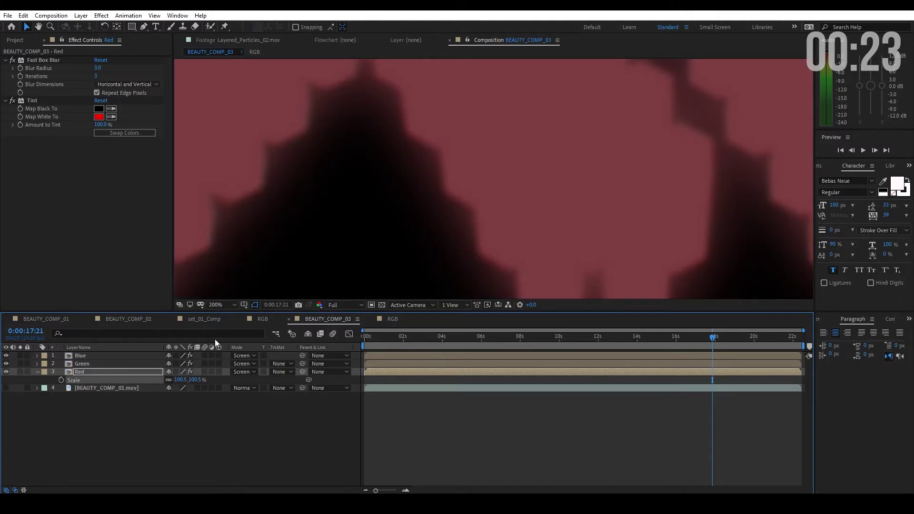
# Set the Scale of the Blue layer, and also of the Red layer, to 101%.
pyautogui.click(158, 355)
pyautogui.press('s')
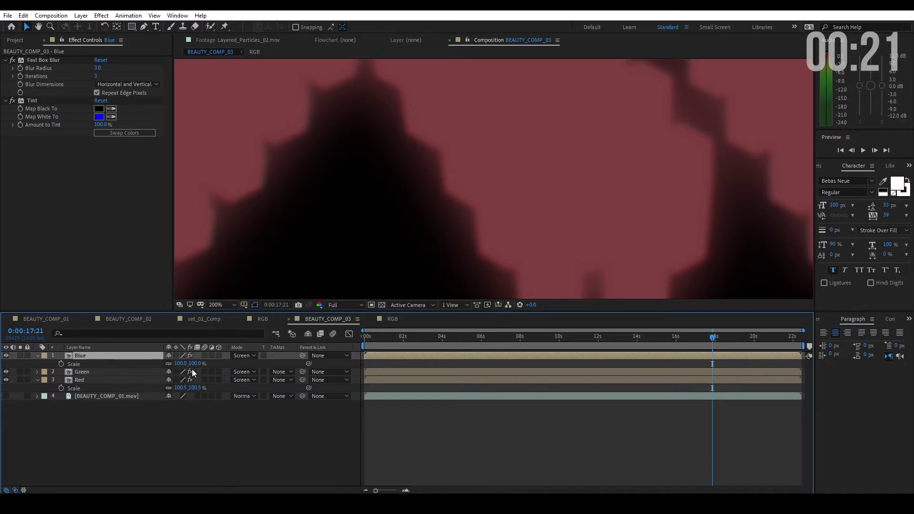
pyautogui.click(181, 363)
pyautogui.write('101.')
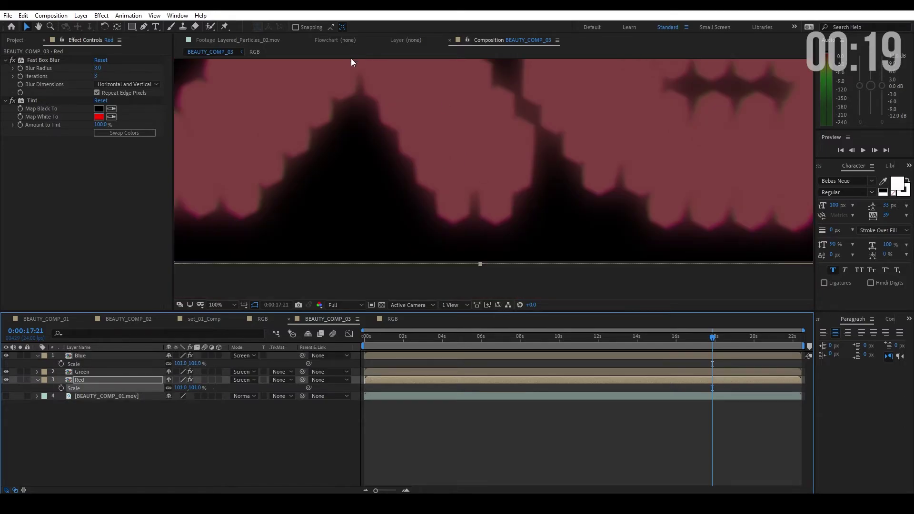
# Set the layer Opacity to 65% for Red, 53% for Green and 30% for Blue.
pyautogui.scroll(-4, 526, 198)
pyautogui.moveTo(413, 183); pyautogui.dragTo(580, 178)
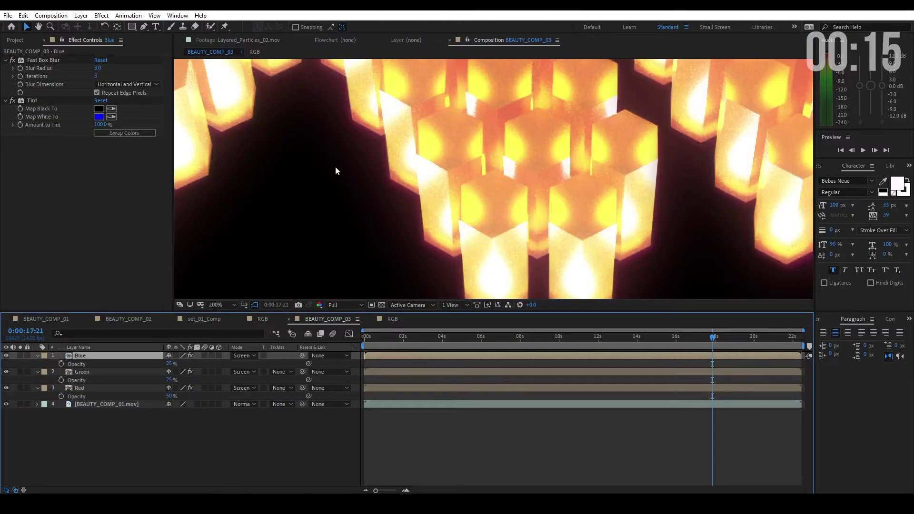
pyautogui.scroll(-1, 504, 222)
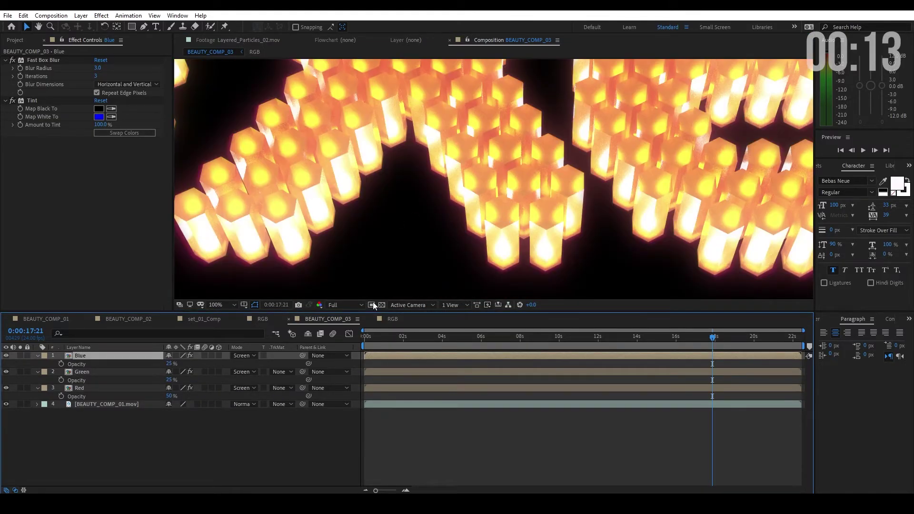
pyautogui.click(170, 395)
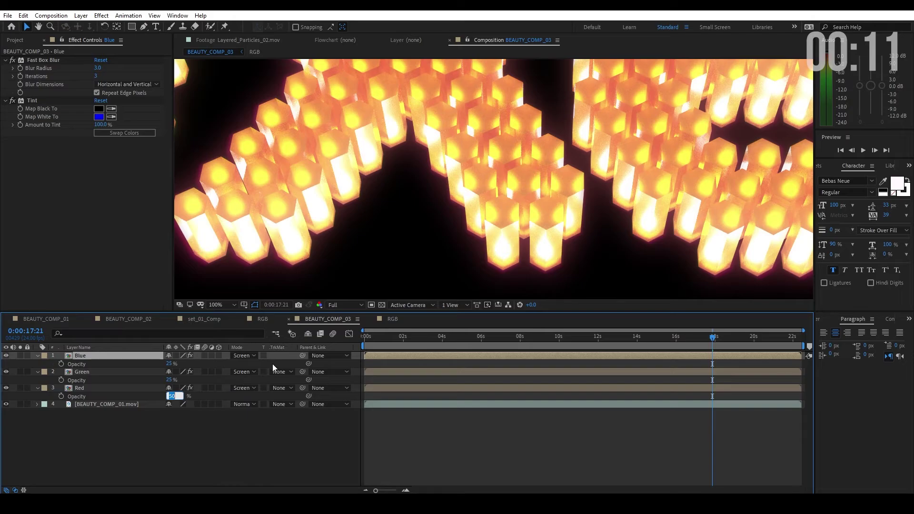
pyautogui.write('65')
pyautogui.press('Return')
pyautogui.moveTo(167, 379); pyautogui.dragTo(178, 363)
pyautogui.scroll(-2, 421, 189)
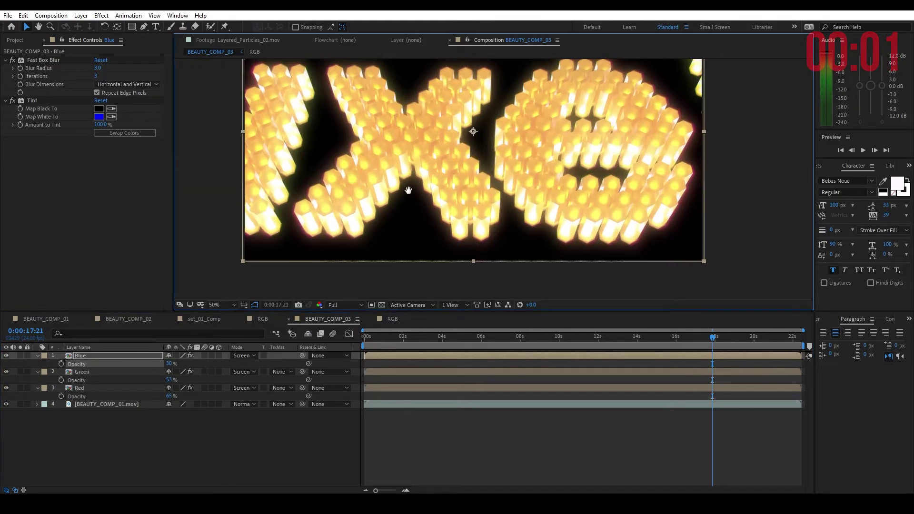
# Solo BEAUTY_COMP_01.mov briefly to compare it with the full composite, and examine the coloured glow edges at 200%.
pyautogui.click(20, 404)
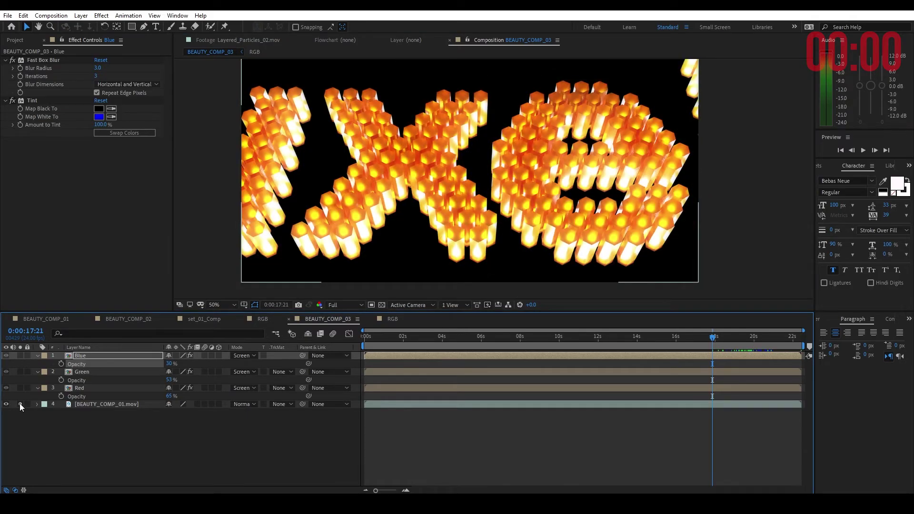
pyautogui.click(20, 404)
pyautogui.scroll(6, 470, 164)
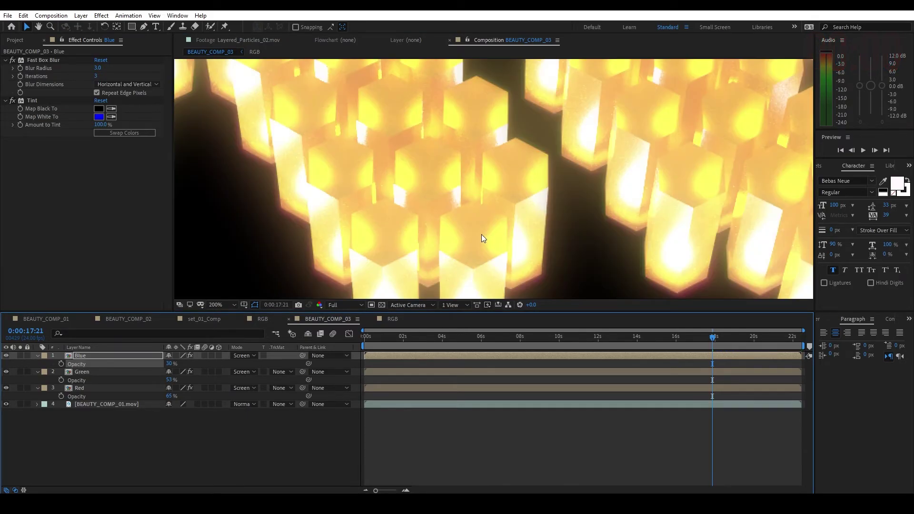
# Reduce the Scale of the Red layer, and also of the Blue layer, to slightly above 100%.
pyautogui.scroll(-6, 357, 205)
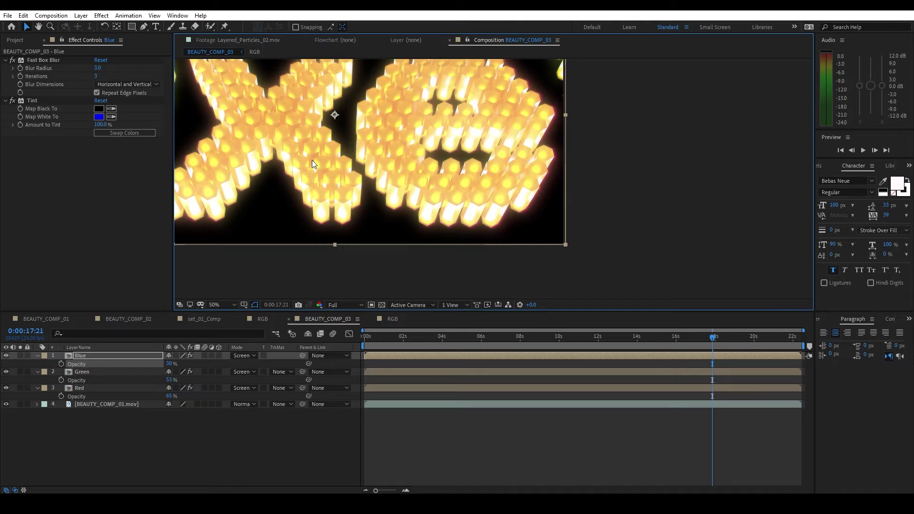
pyautogui.click(148, 389)
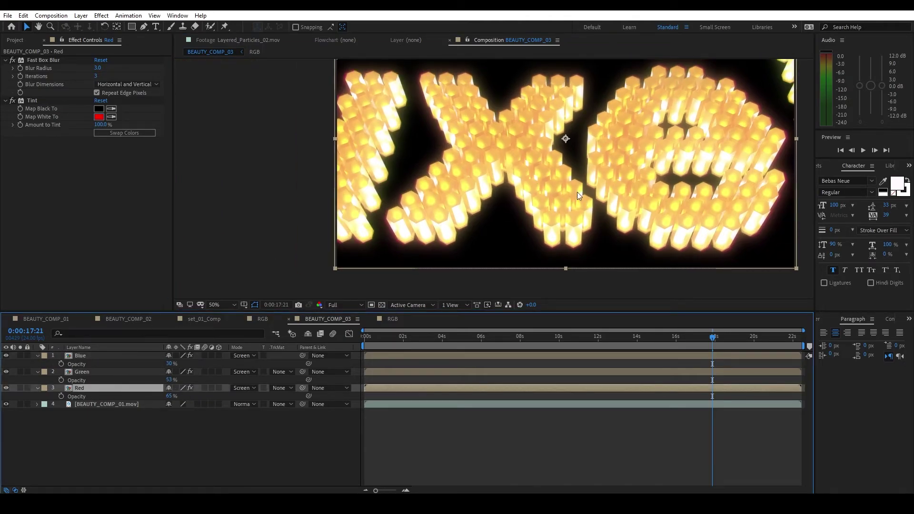
pyautogui.scroll(4, 415, 236)
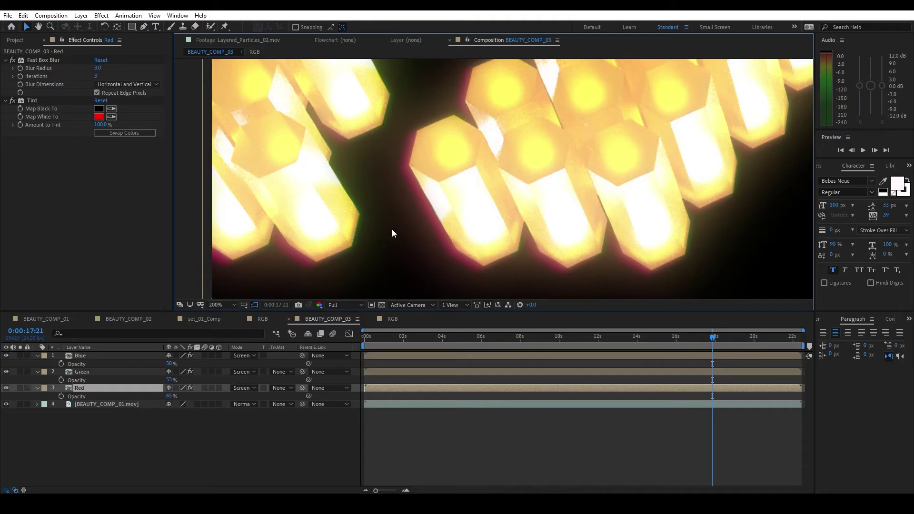
pyautogui.press('s')
pyautogui.click(183, 396)
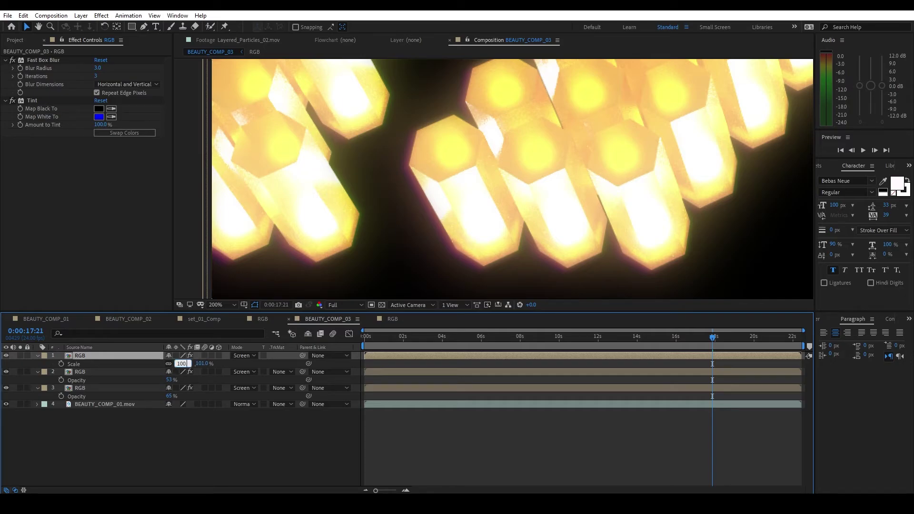
pyautogui.moveTo(183, 364); pyautogui.dragTo(180, 367)
pyautogui.click(121, 356)
pyautogui.press('s')
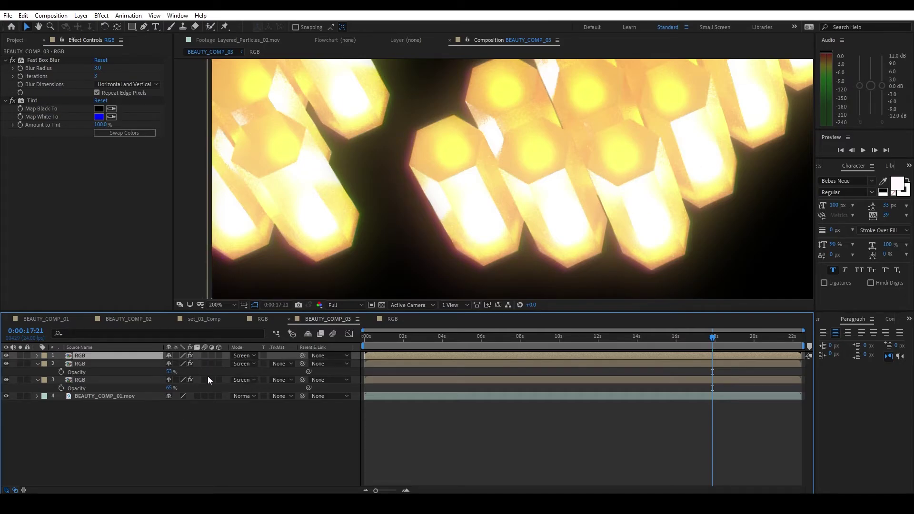
# Set the horizontal Position of the Blue layer to 958.
pyautogui.press('p')
pyautogui.click(174, 363)
pyautogui.write('958')
pyautogui.press('Return')
# Offset the Red layer the opposite way by setting its horizontal Position to 962.
pyautogui.click(157, 388)
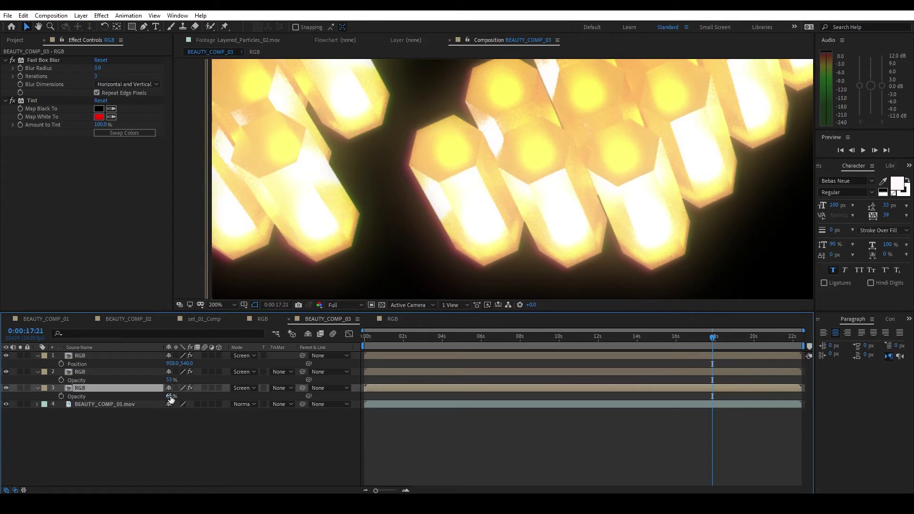
pyautogui.press('p')
pyautogui.click(172, 396)
pyautogui.write('962')
pyautogui.press('Return')
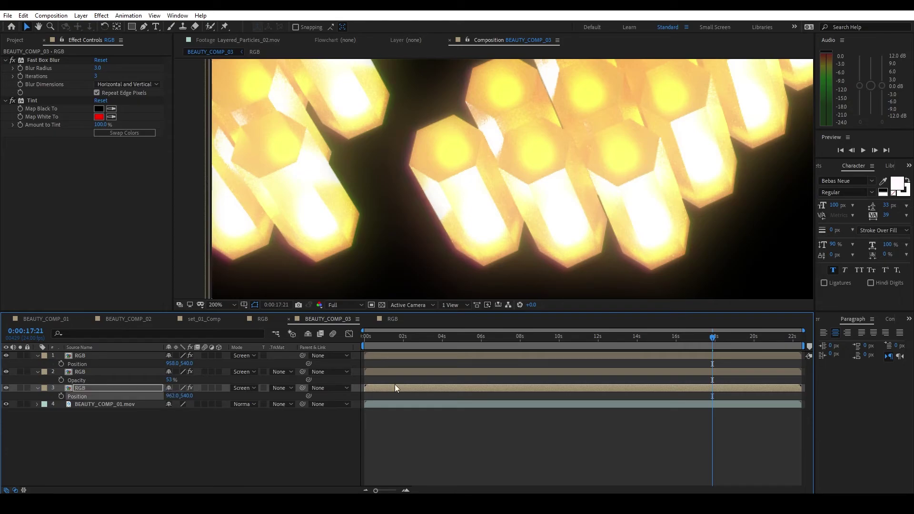
# Examine the colour fringes across the letters at the current frame and in close-up at 0:00:22:04.
pyautogui.scroll(-1, 563, 151)
pyautogui.moveTo(562, 151); pyautogui.dragTo(342, 186)
pyautogui.press('v')
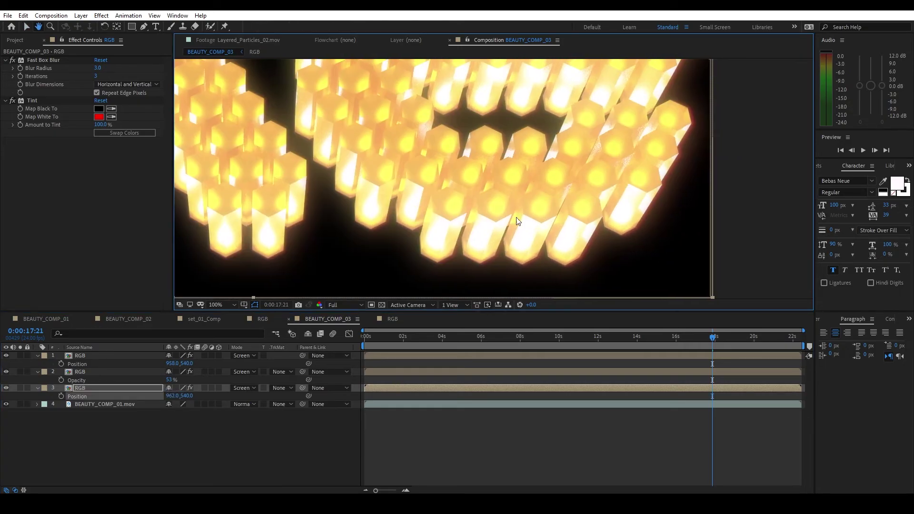
pyautogui.scroll(-4, 485, 147)
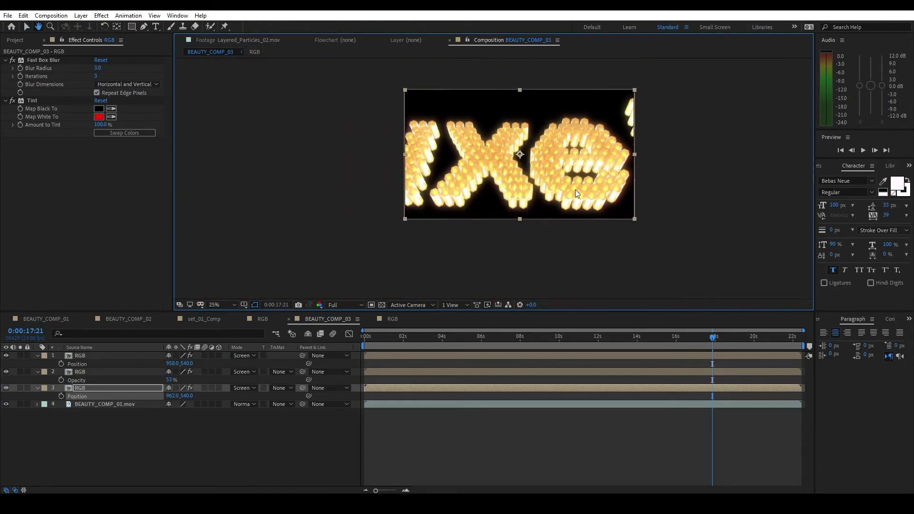
pyautogui.moveTo(712, 337); pyautogui.dragTo(796, 339)
pyautogui.scroll(9, 544, 165)
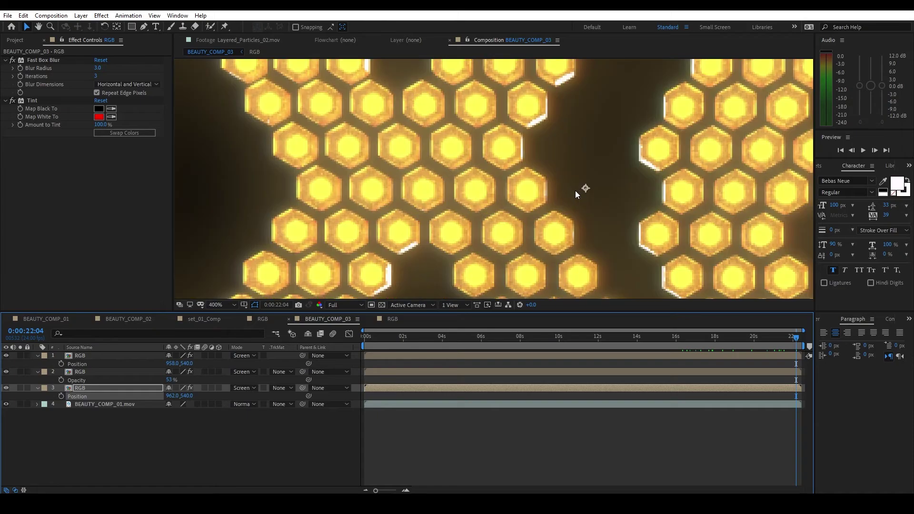
pyautogui.scroll(-1, 465, 189)
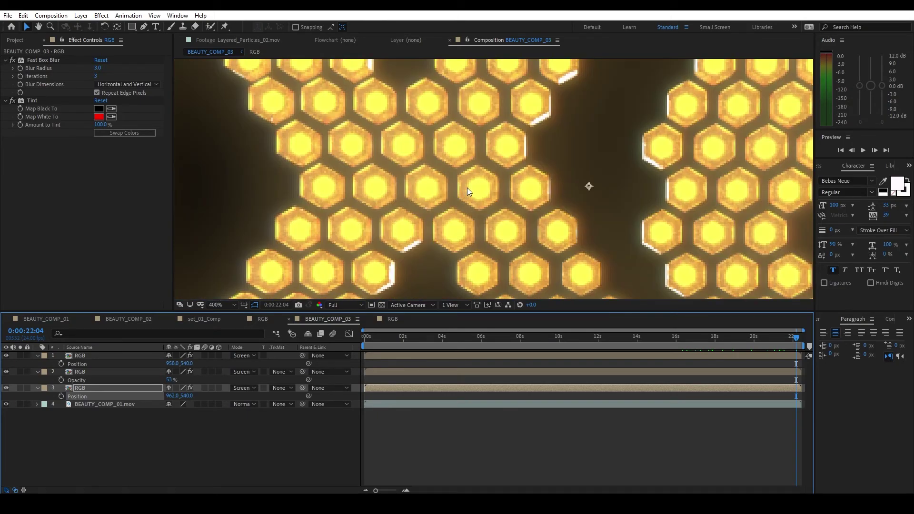